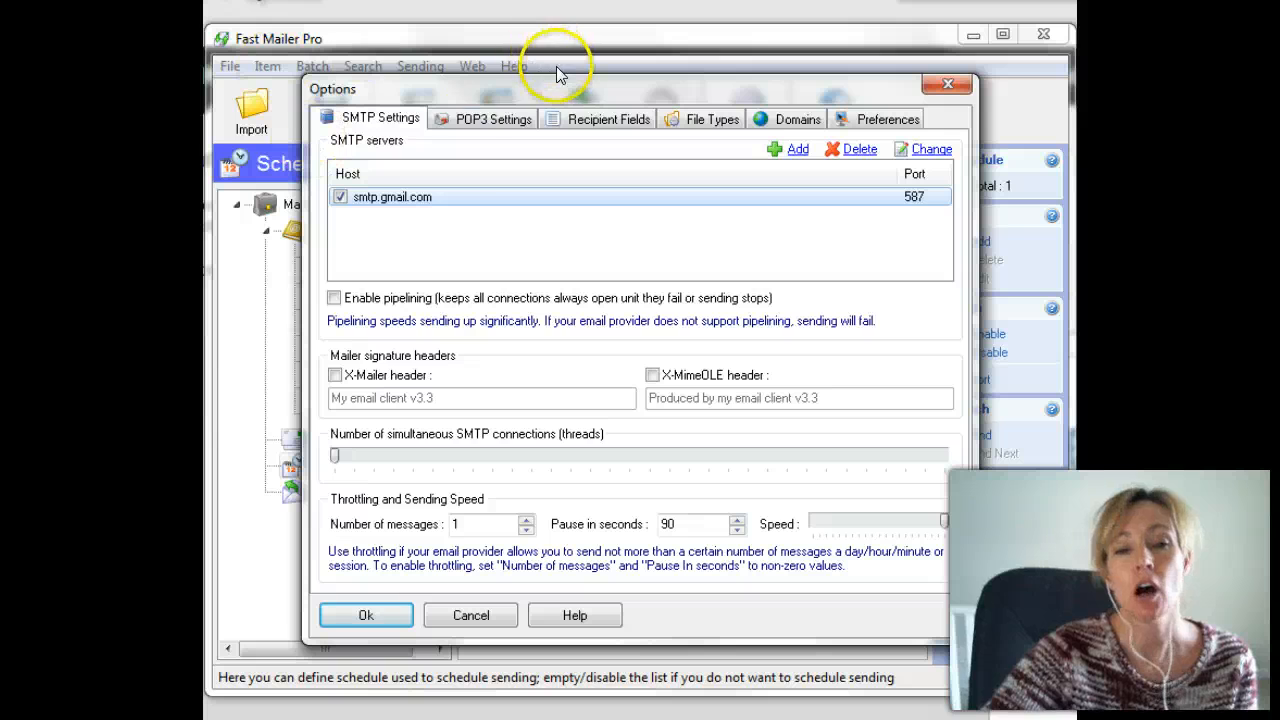
Check the POP3 settings (smtp.gmail.com, port 587) and close Options with Ok.
left_click(488, 119)
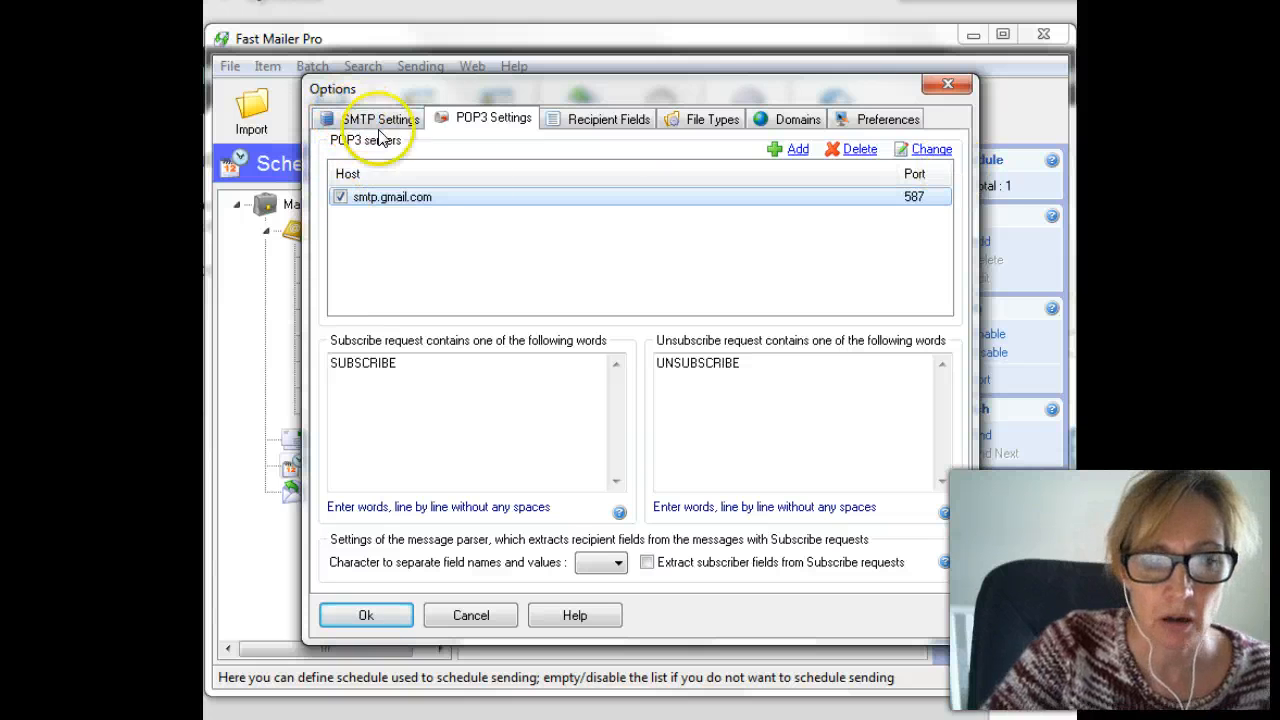
left_click(360, 615)
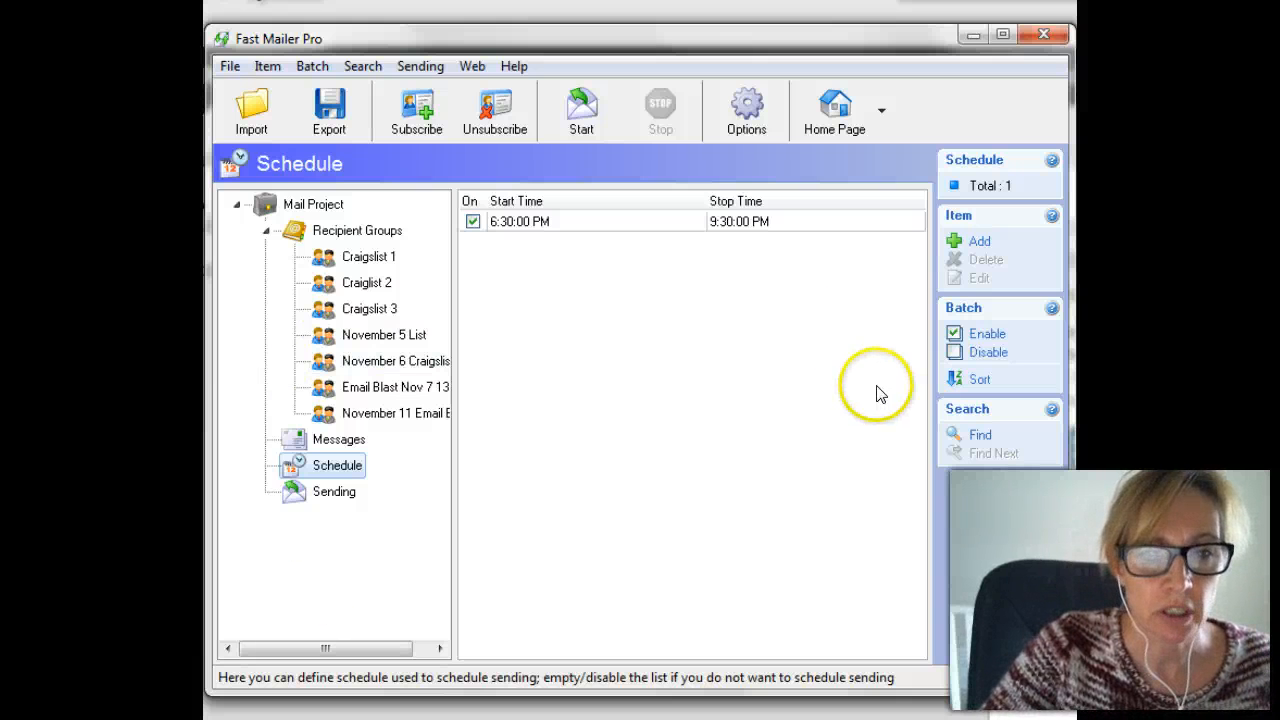
Add a new recipient group named Nov 11 Emailer and enter the sender's name.
left_click(345, 230)
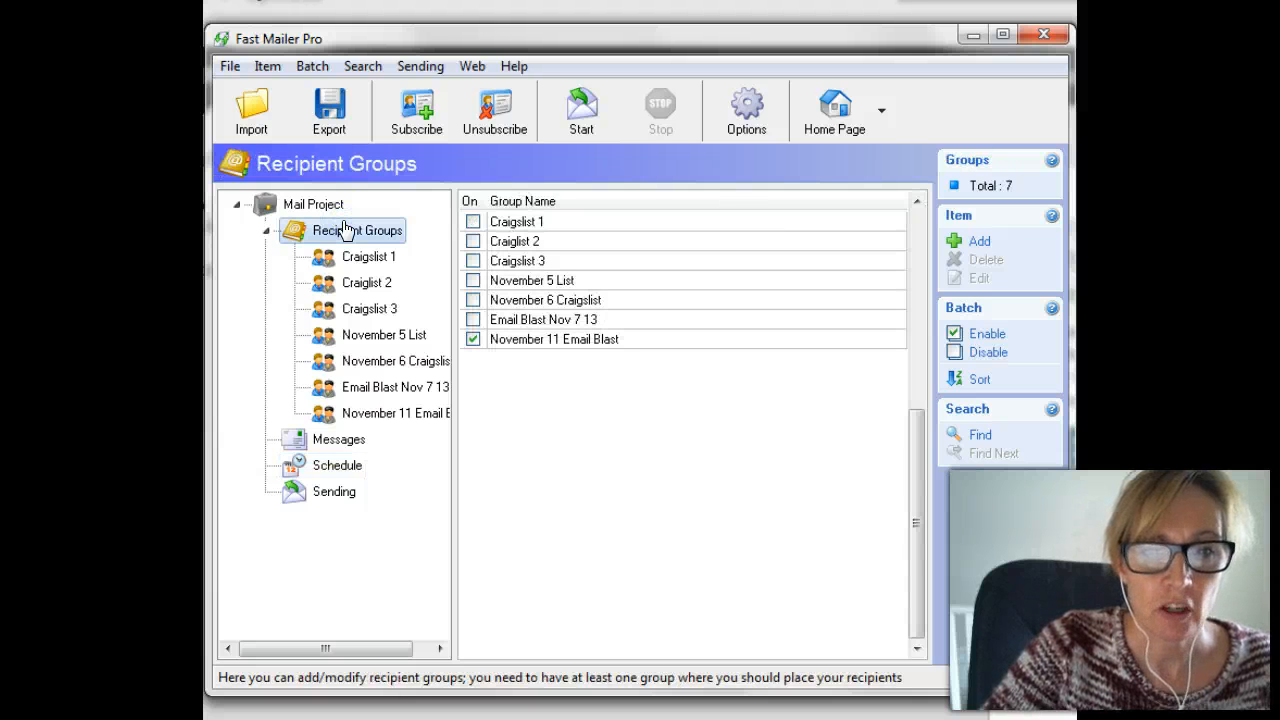
left_click(973, 250)
left_click(640, 311)
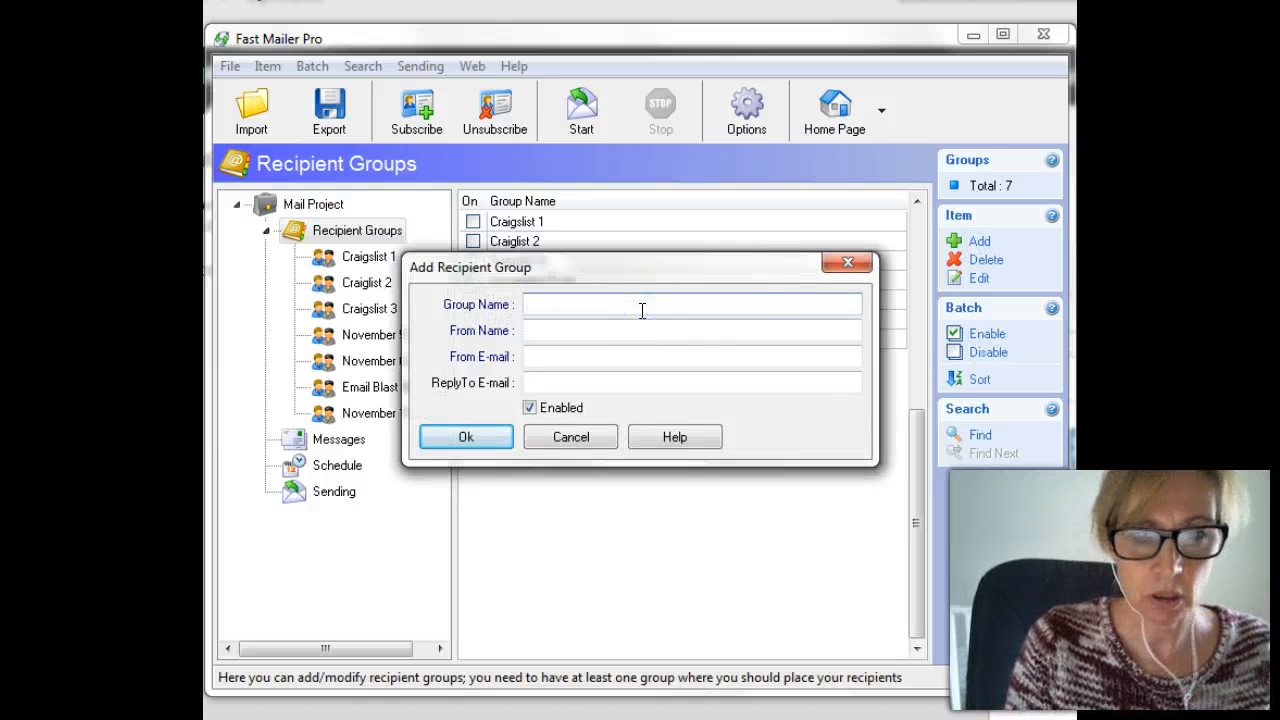
type("Nov 11 Emailer")
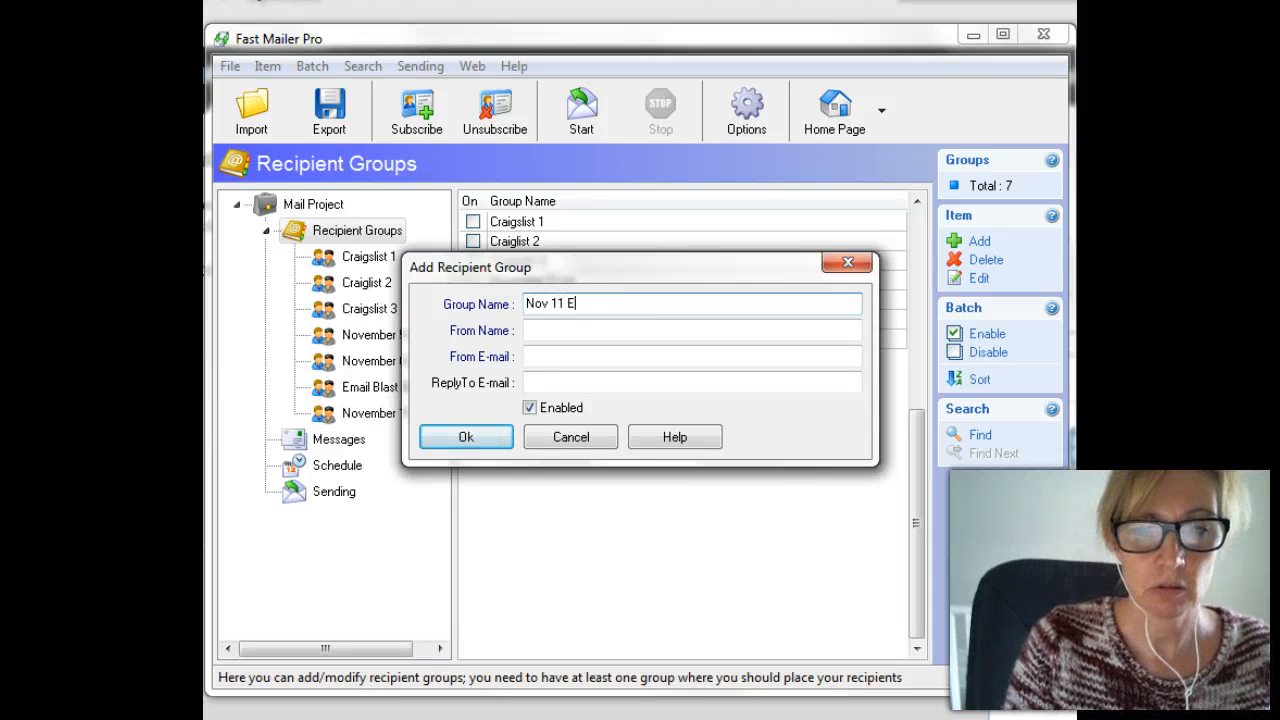
left_click(618, 333)
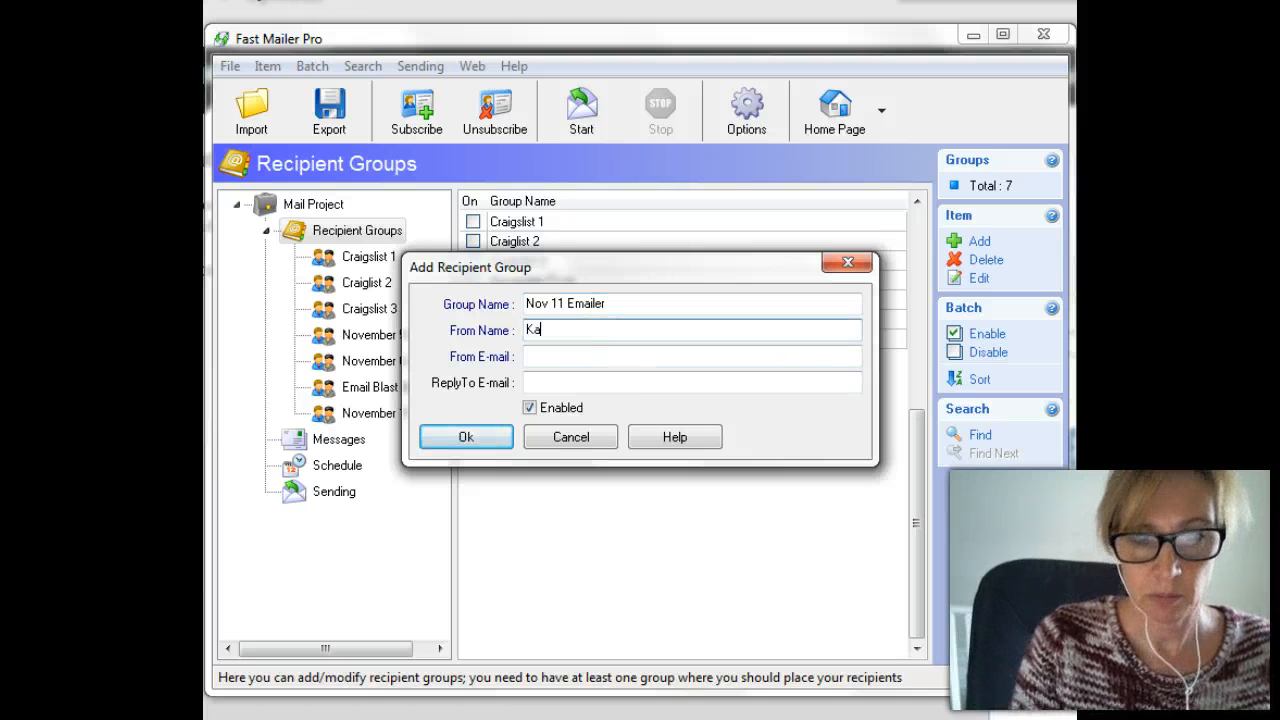
Enter the sender e-mail address, save the group, and disable November 11 Email Blast.
key("Tab")
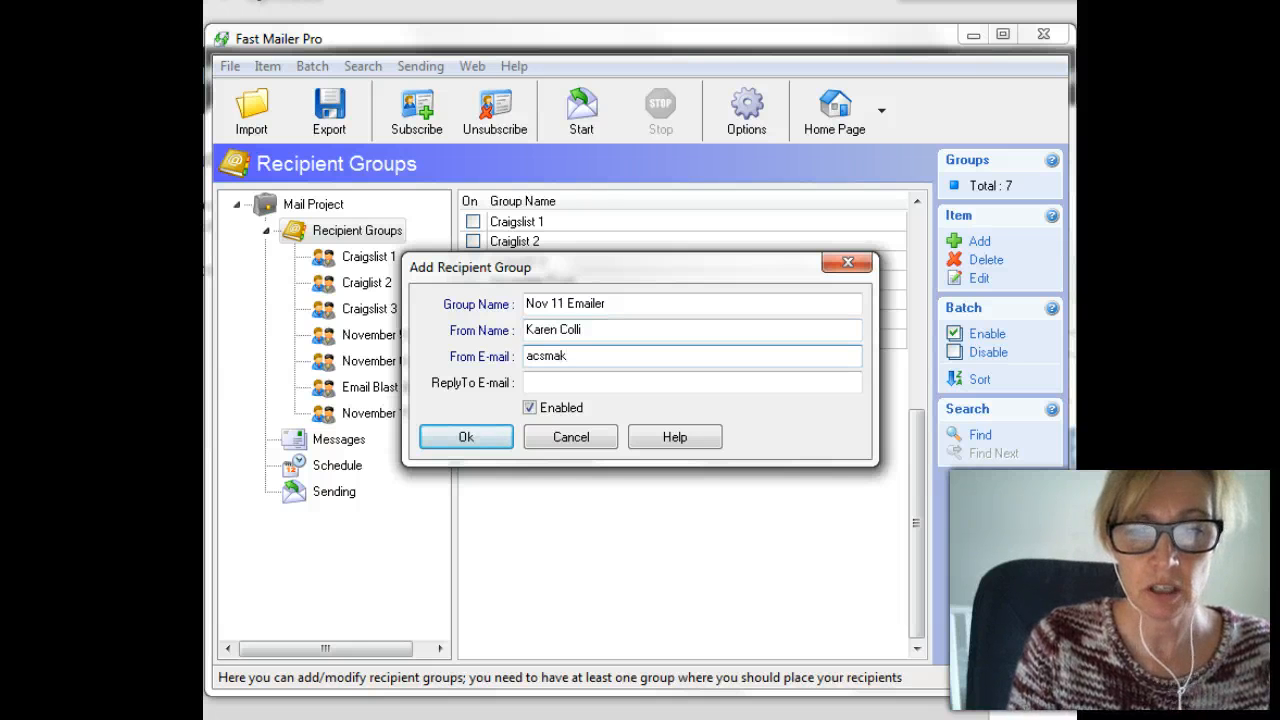
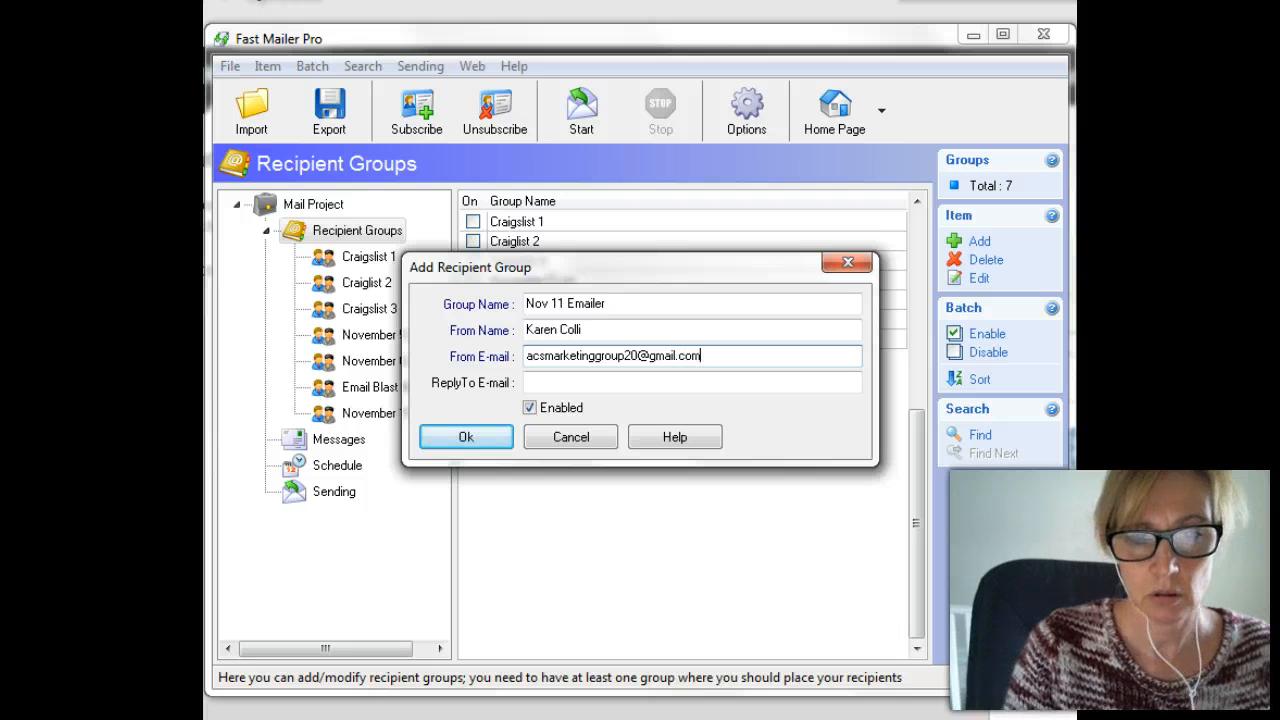
key("Tab")
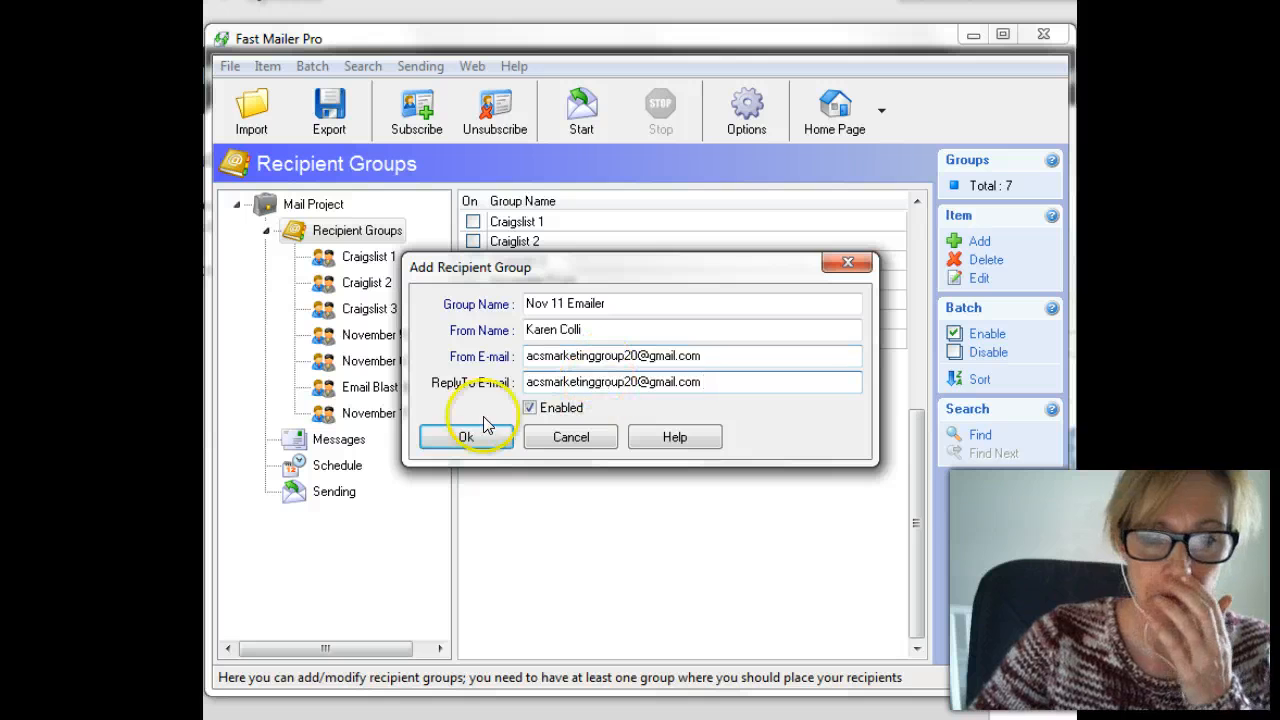
left_click(441, 447)
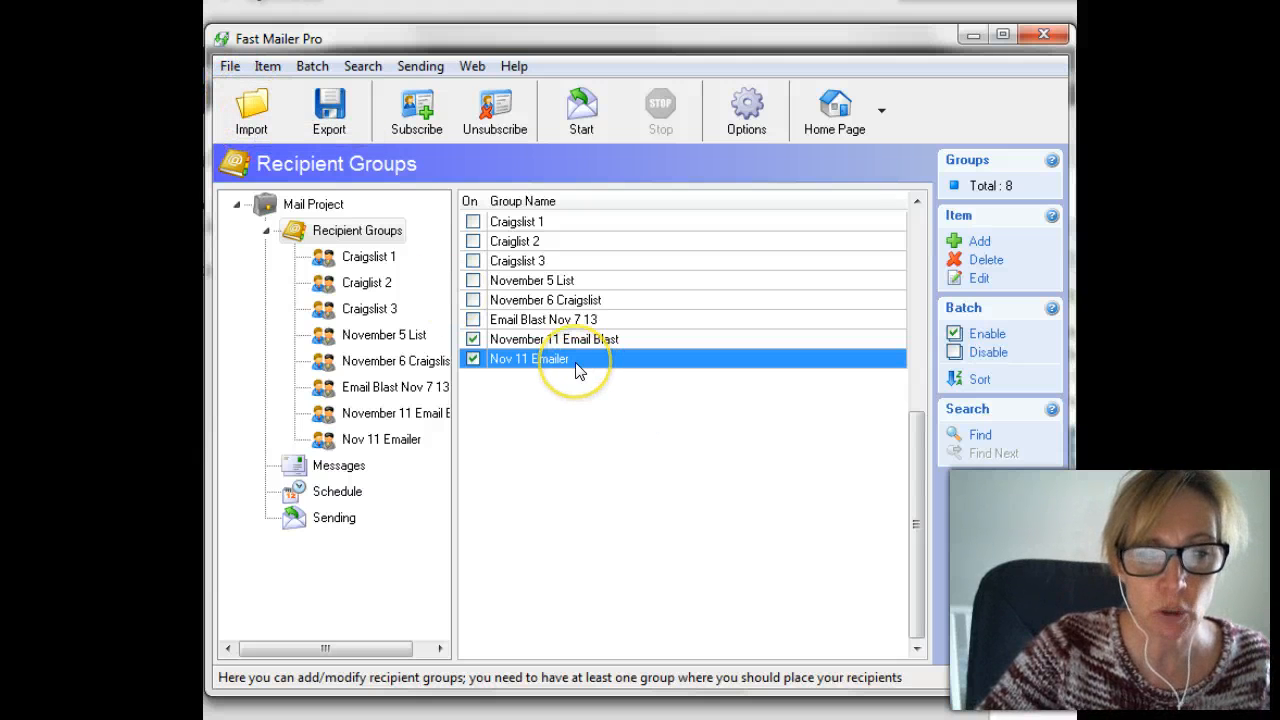
left_click(470, 341)
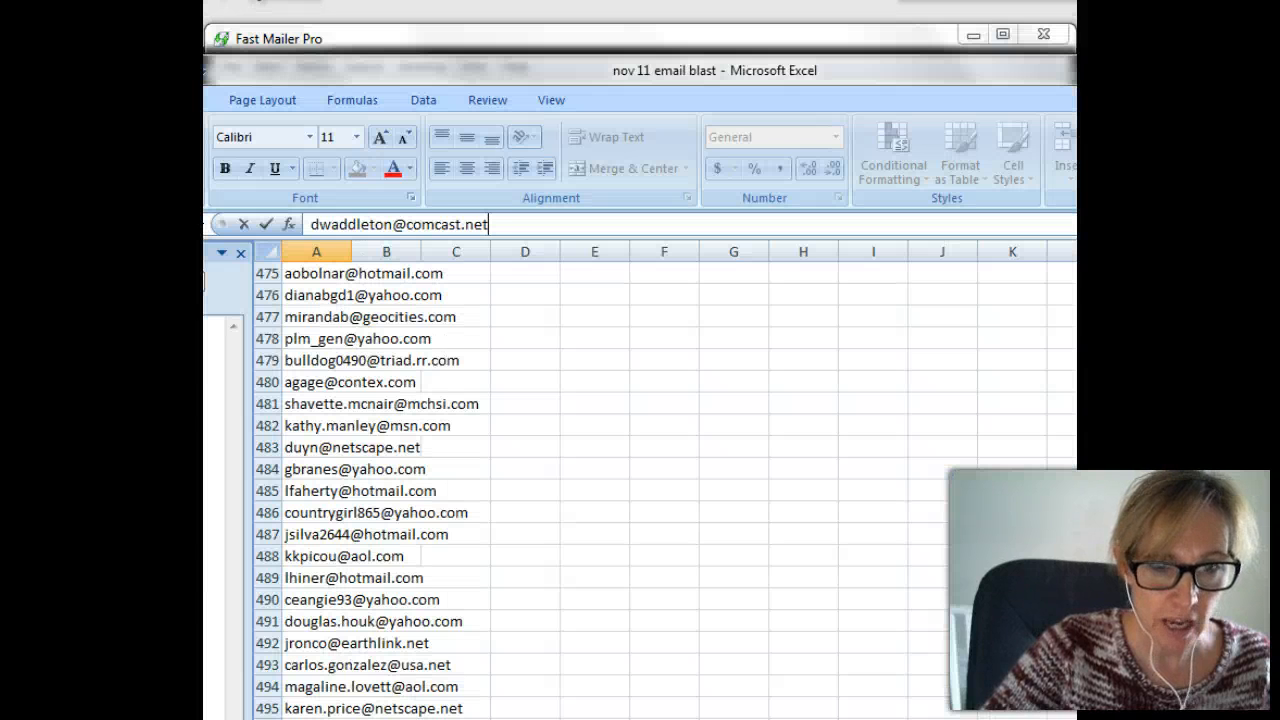
Review the nov 11 email blast address list in Excel and close it without saving.
left_click(537, 320)
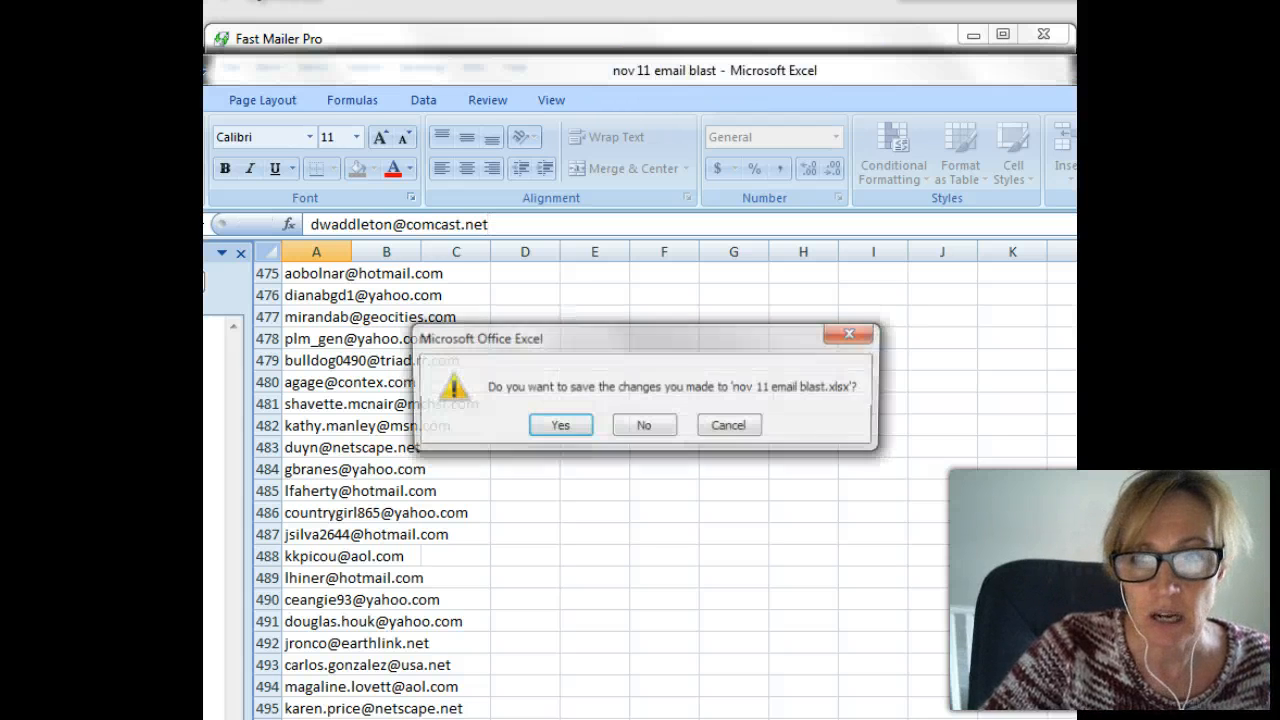
left_click(635, 430)
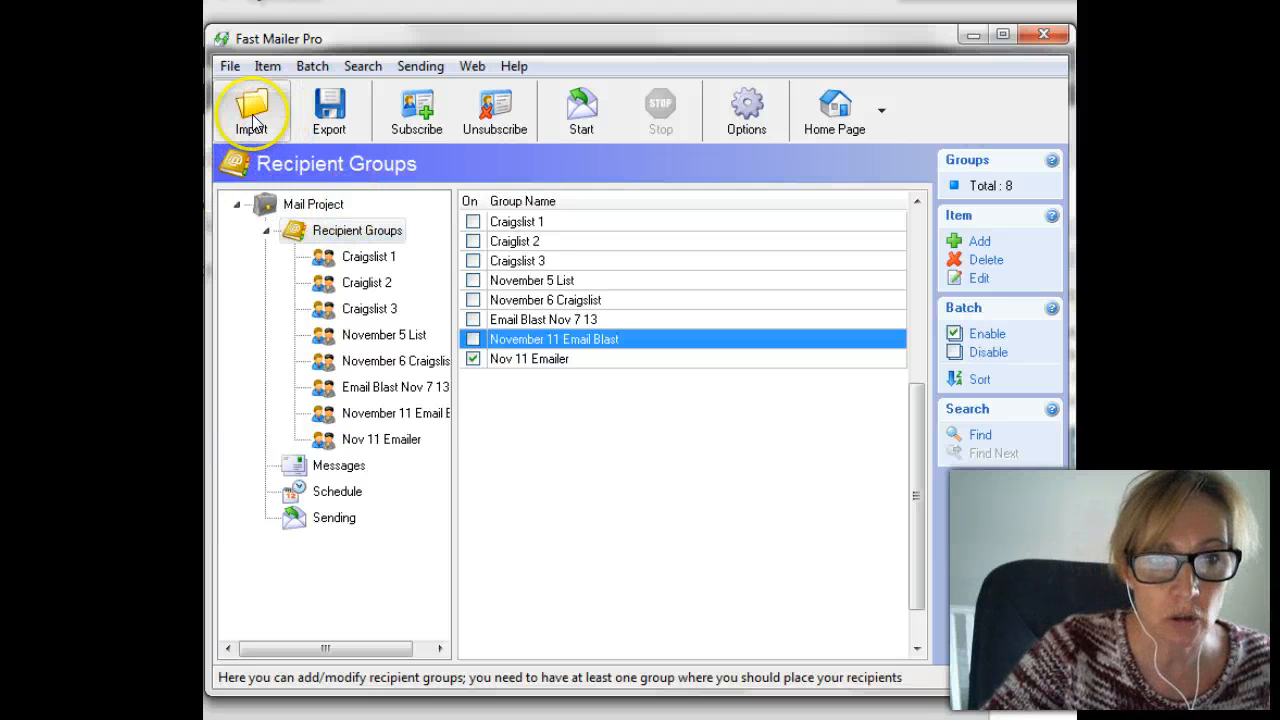
Enable Nov 11 Emailer and start an e-mail-addresses-only import into it.
left_click(474, 362)
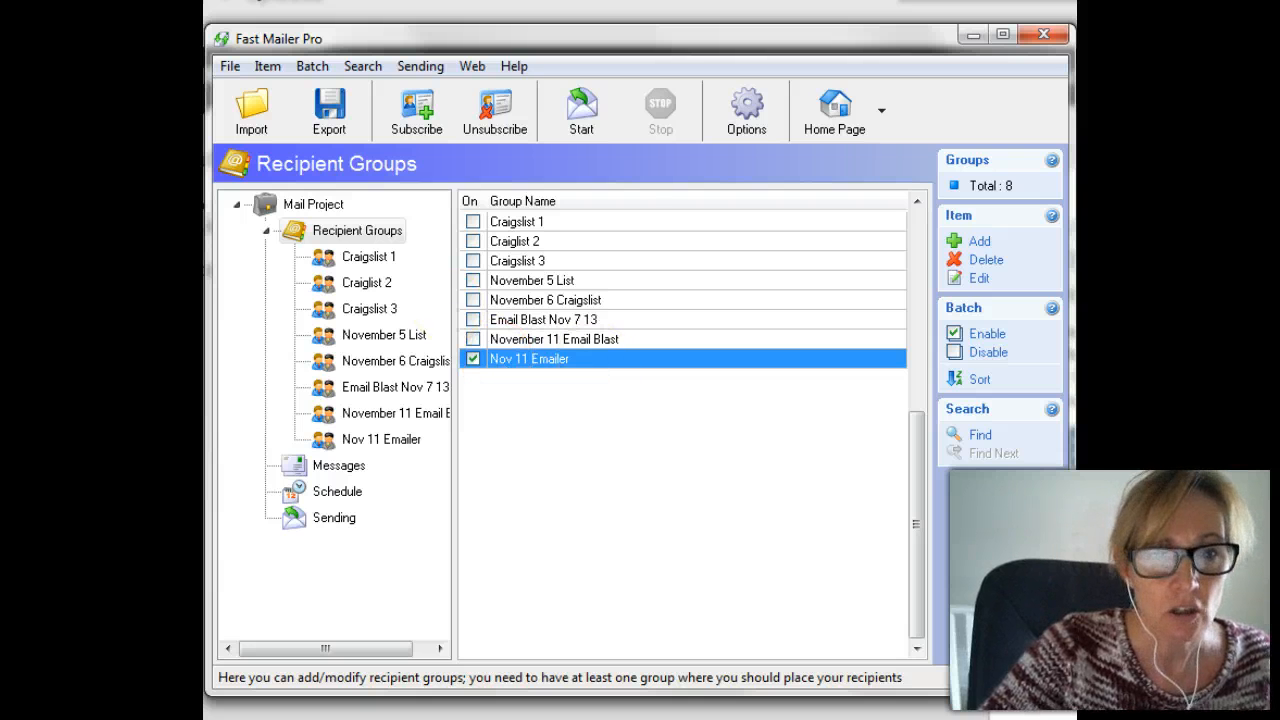
left_click(252, 112)
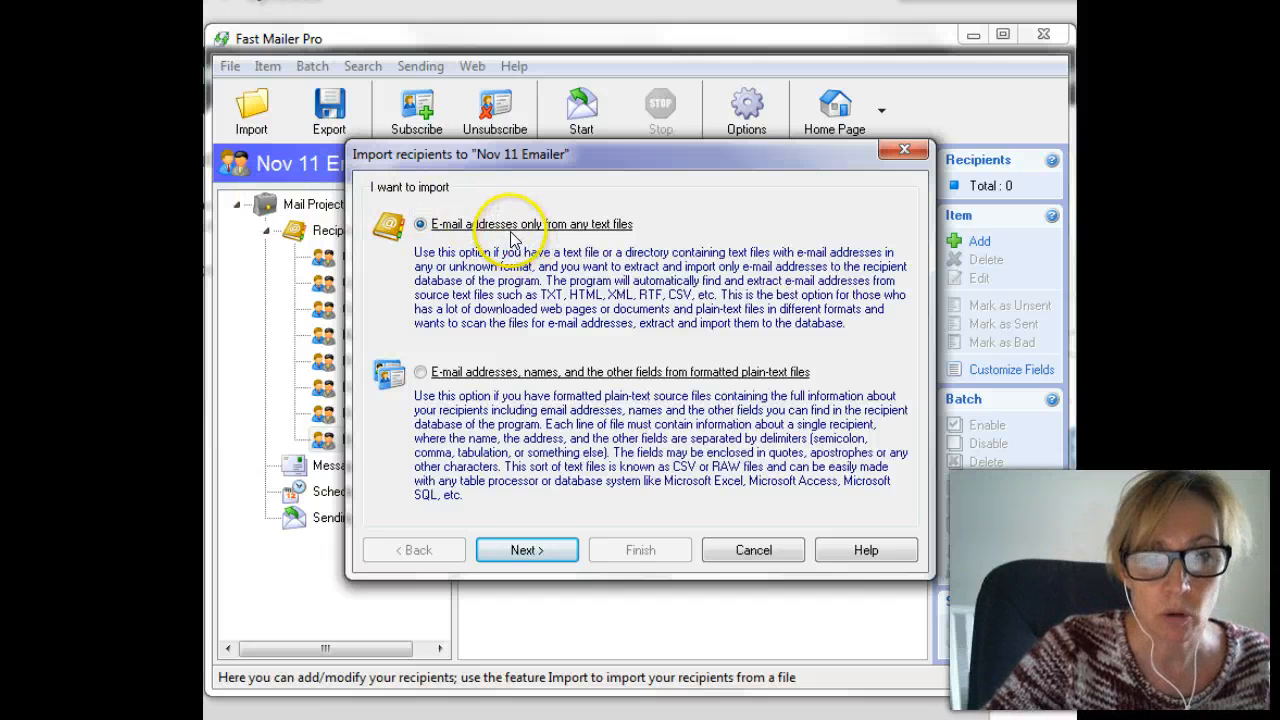
left_click(515, 551)
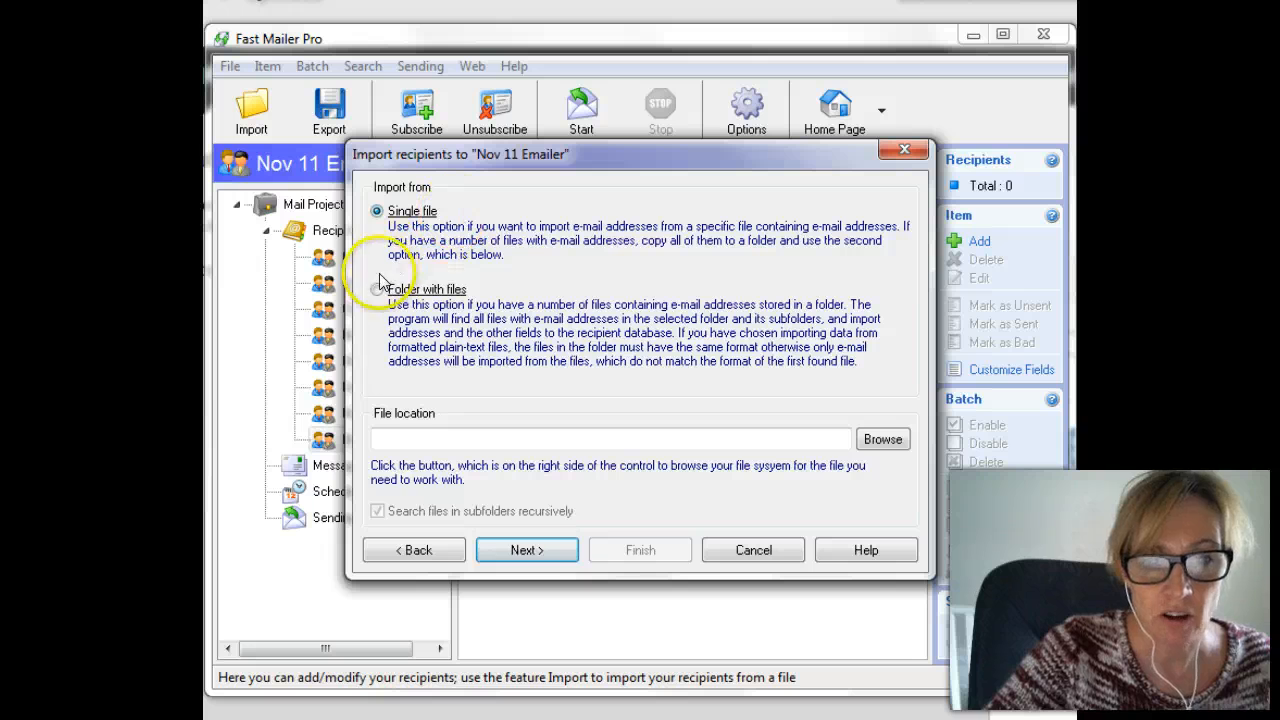
Choose nov 11 email blast.xlsx on the Desktop as the import source file.
left_click(866, 442)
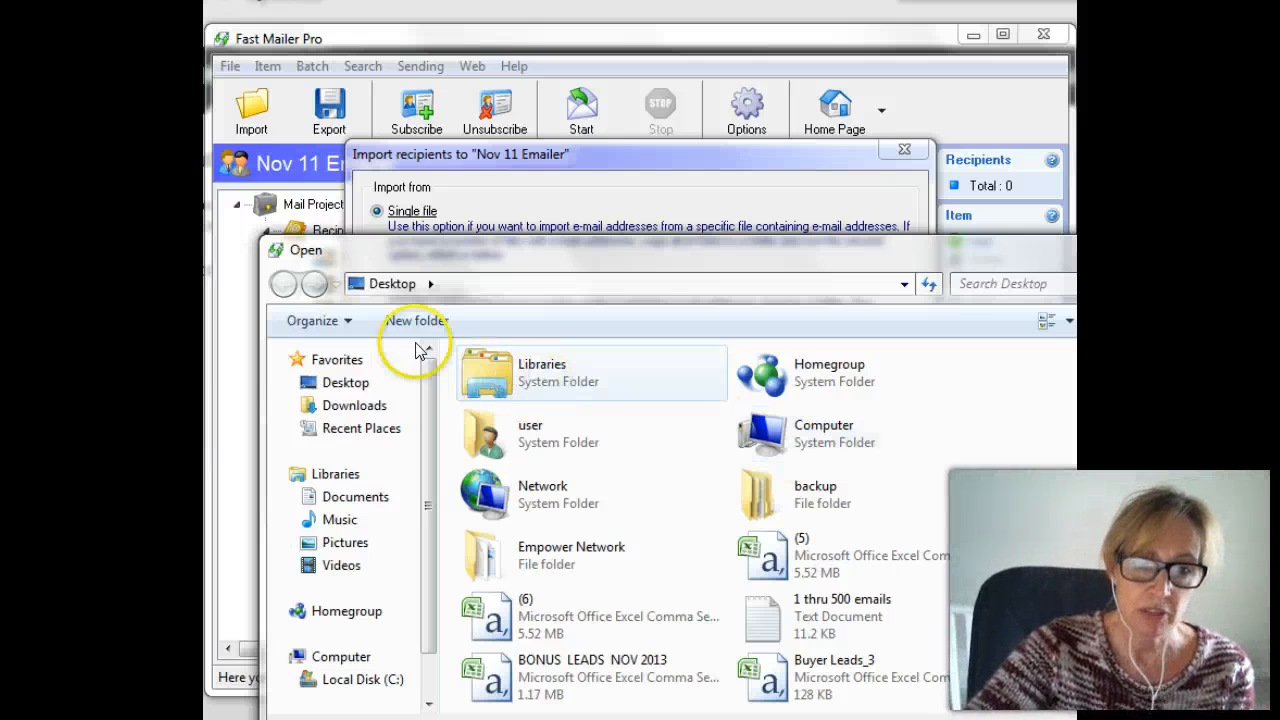
left_click(378, 384)
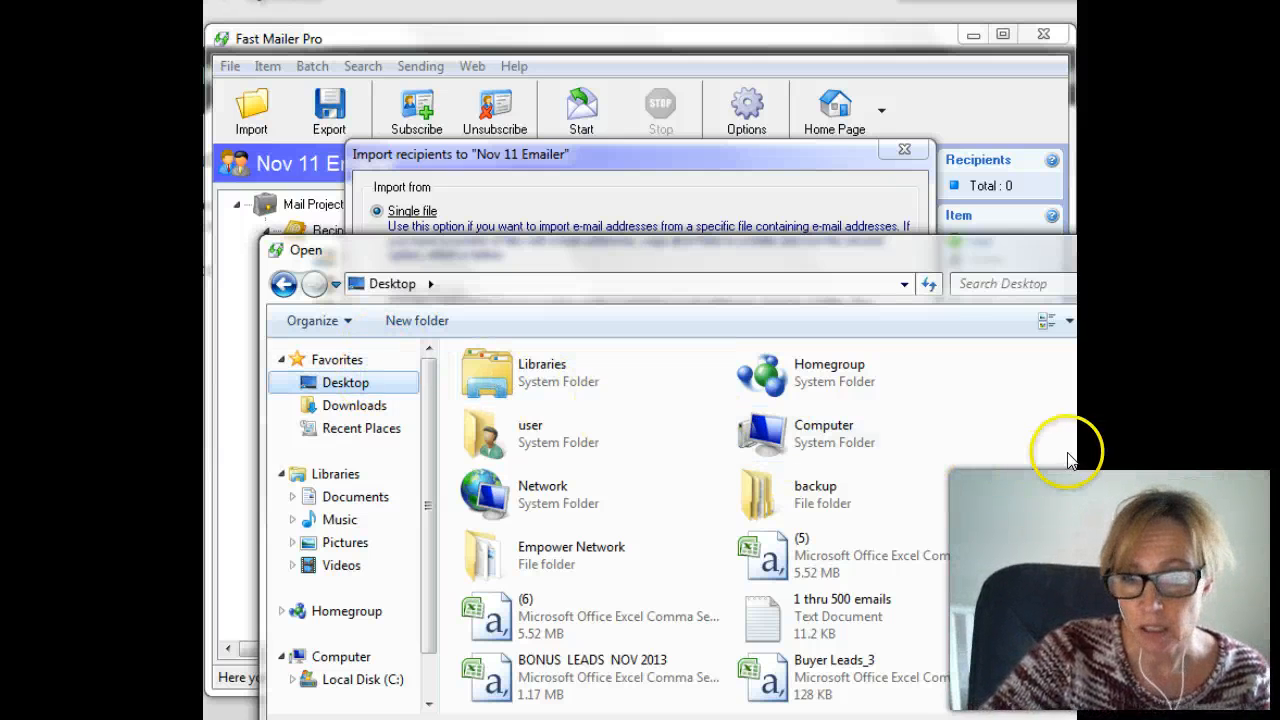
scroll(1063, 451, "down", 3)
scroll(700, 527, "down", 2)
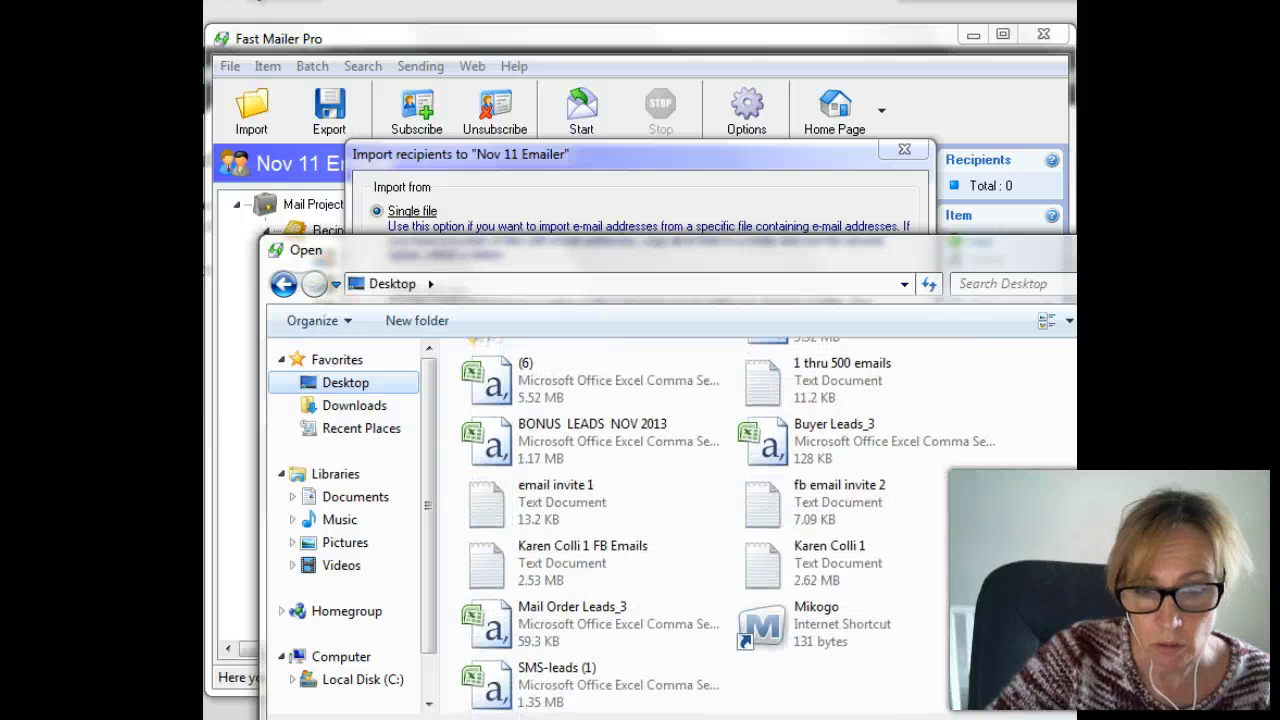
scroll(690, 520, "up", 5)
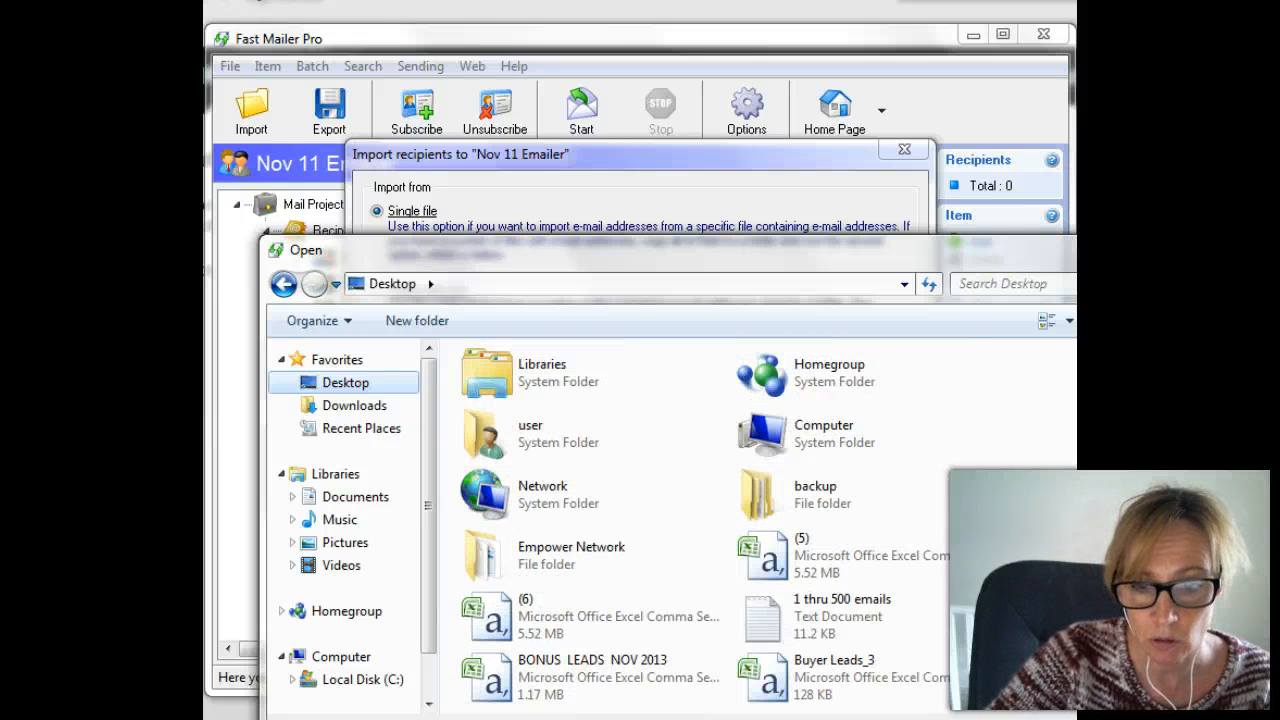
left_click_drag(815, 260, 737, 183)
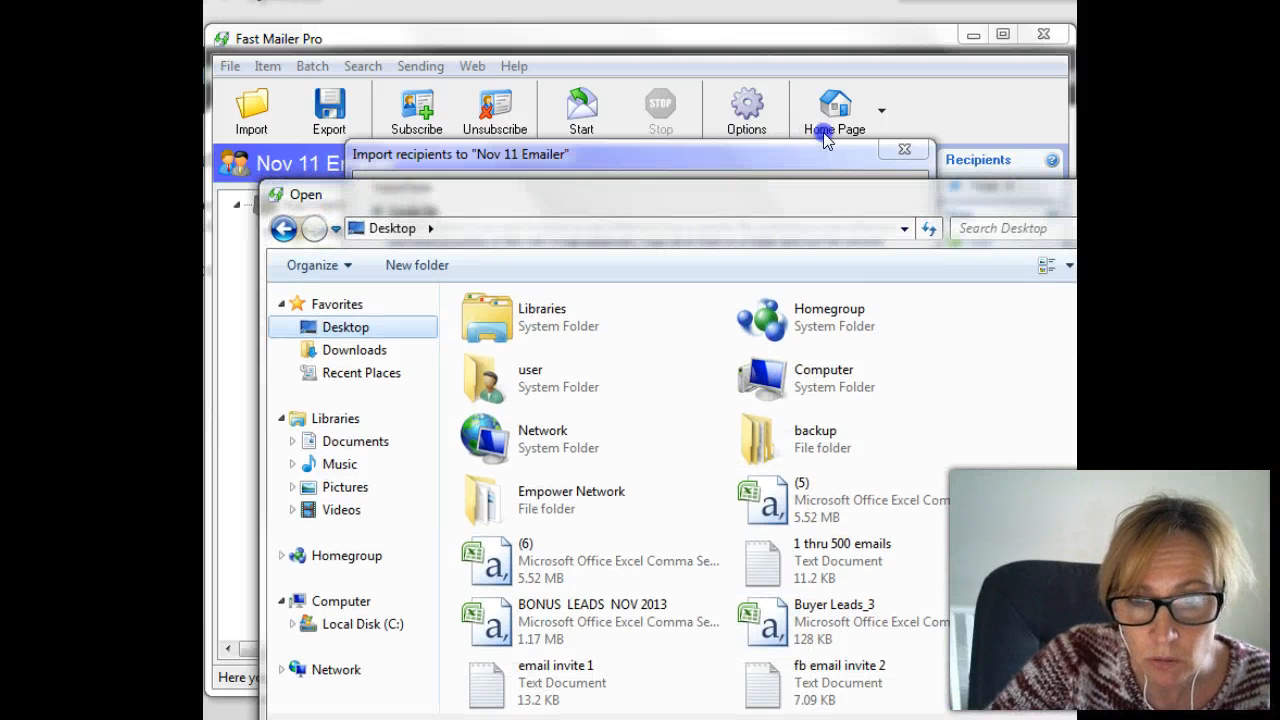
left_click_drag(843, 200, 911, 100)
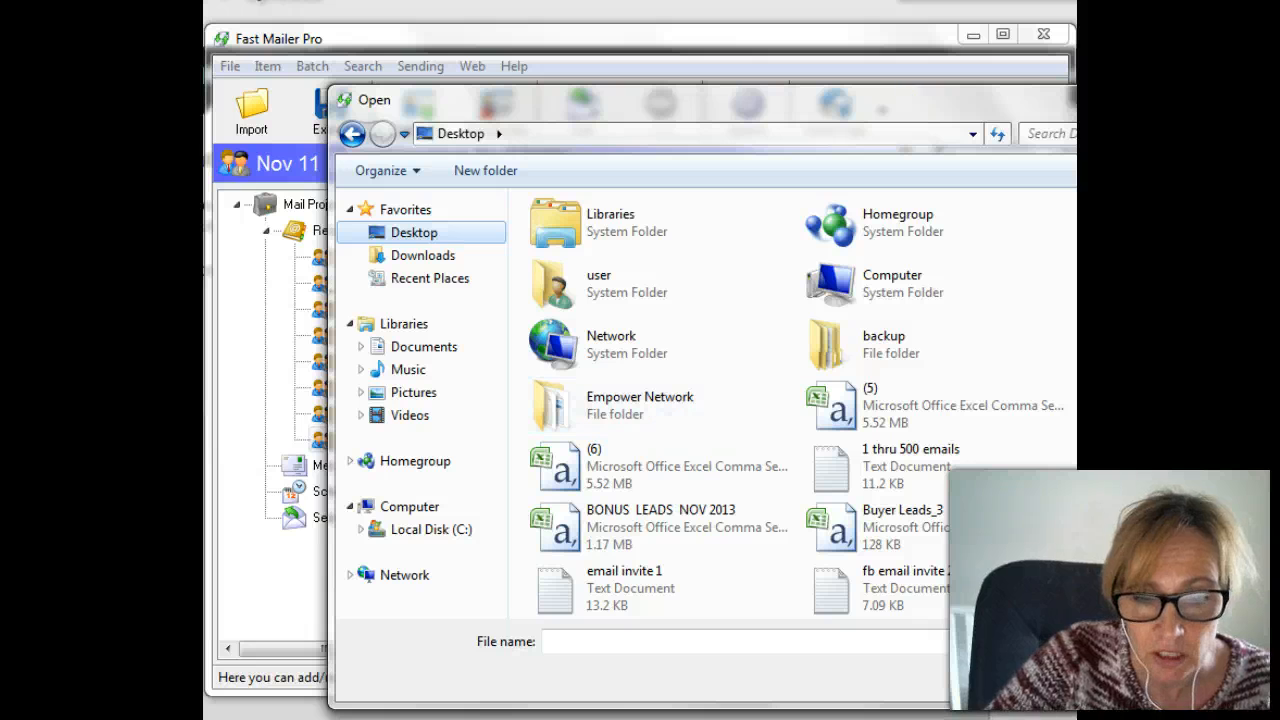
left_click(600, 641)
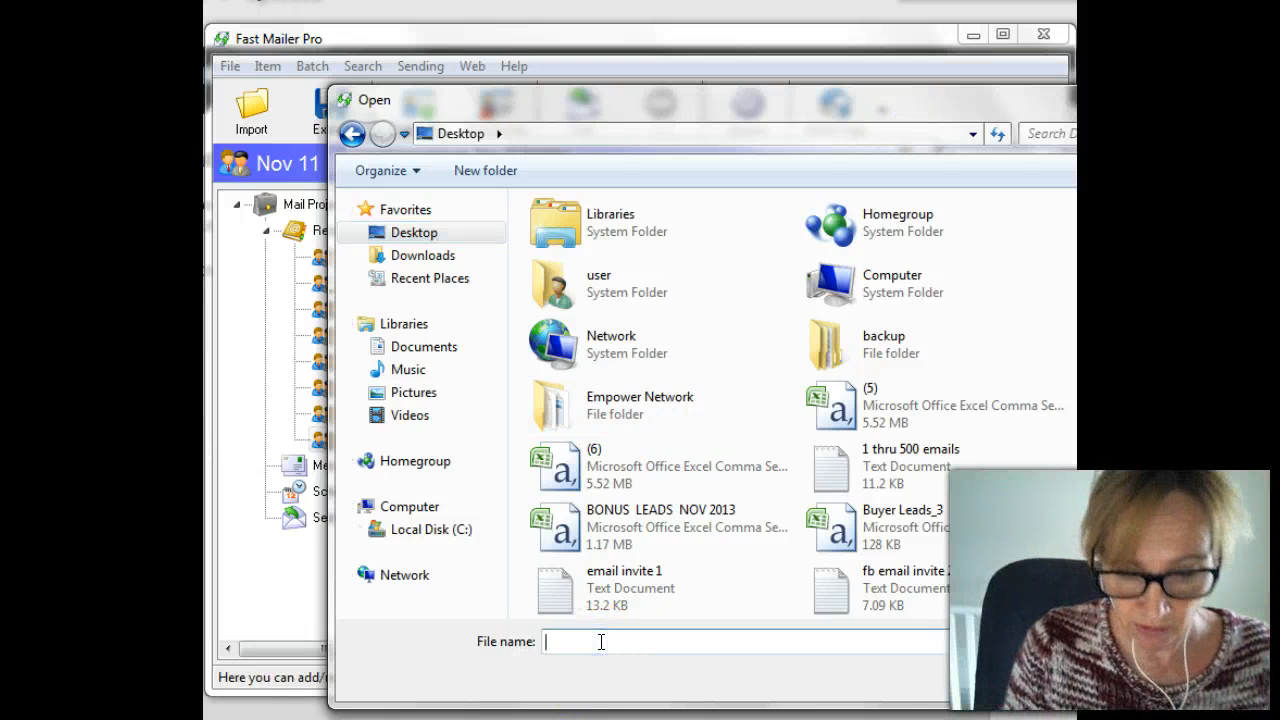
type("nov")
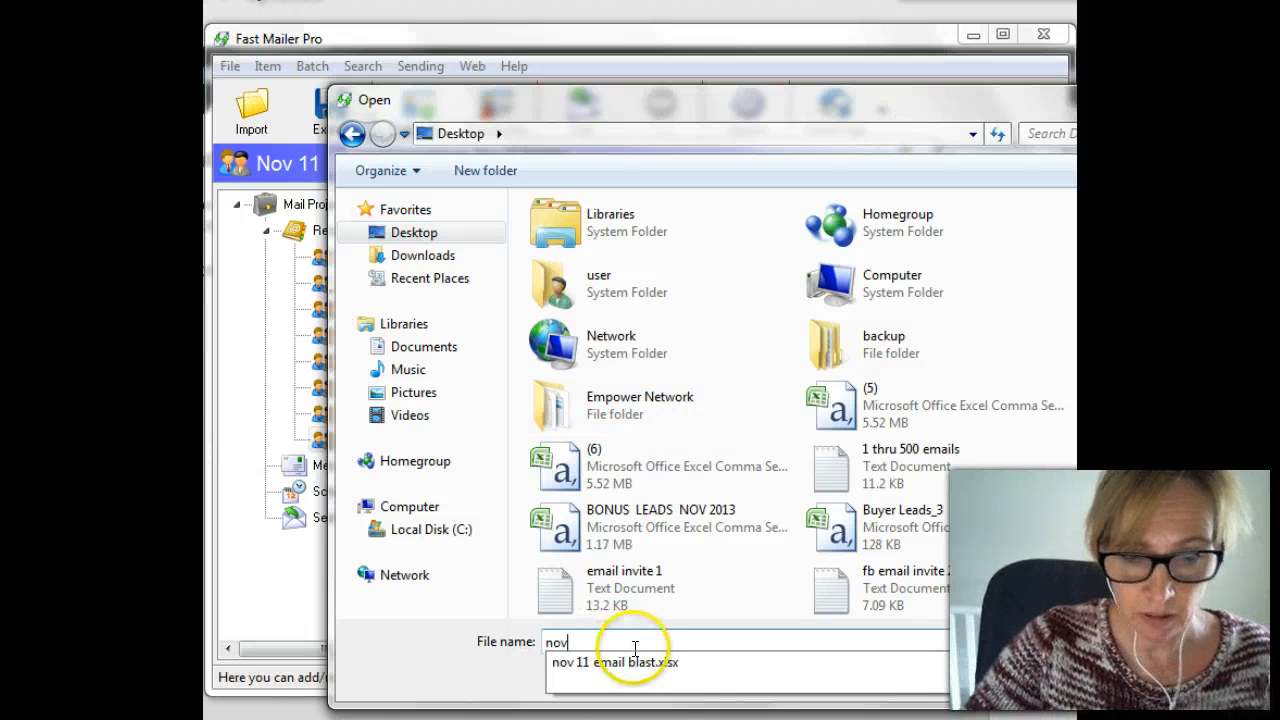
left_click(626, 660)
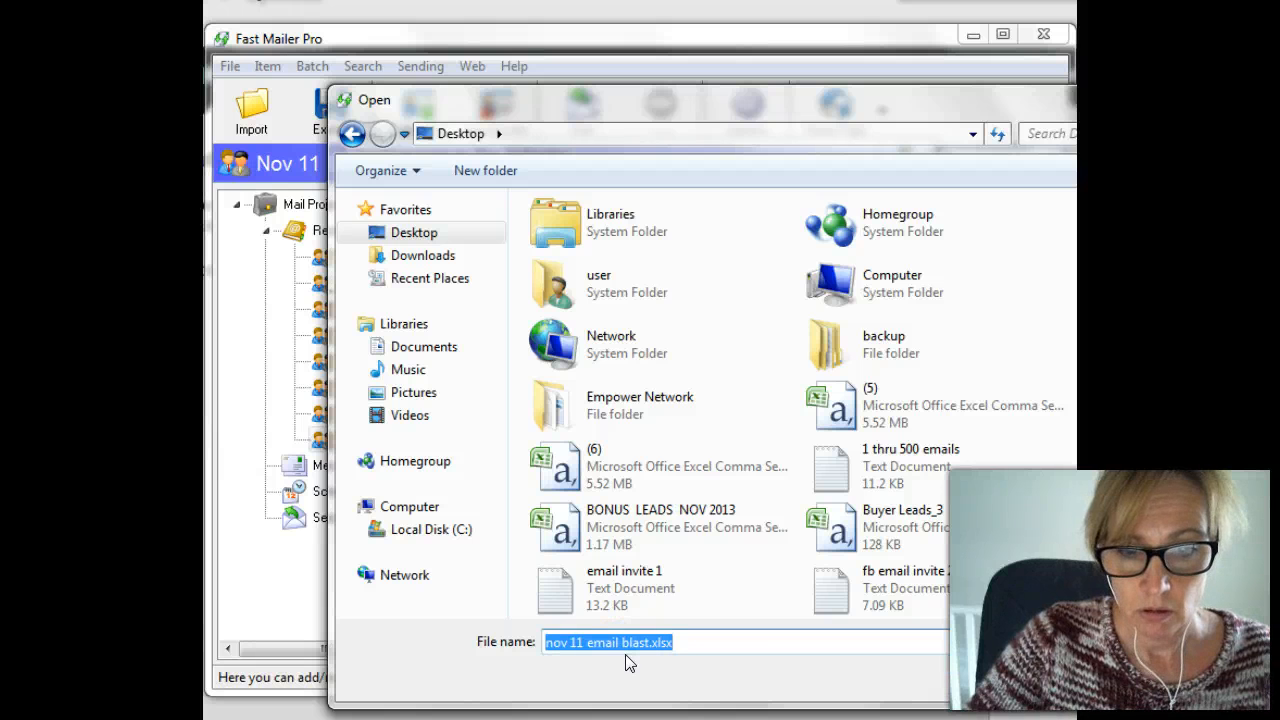
left_click(1068, 680)
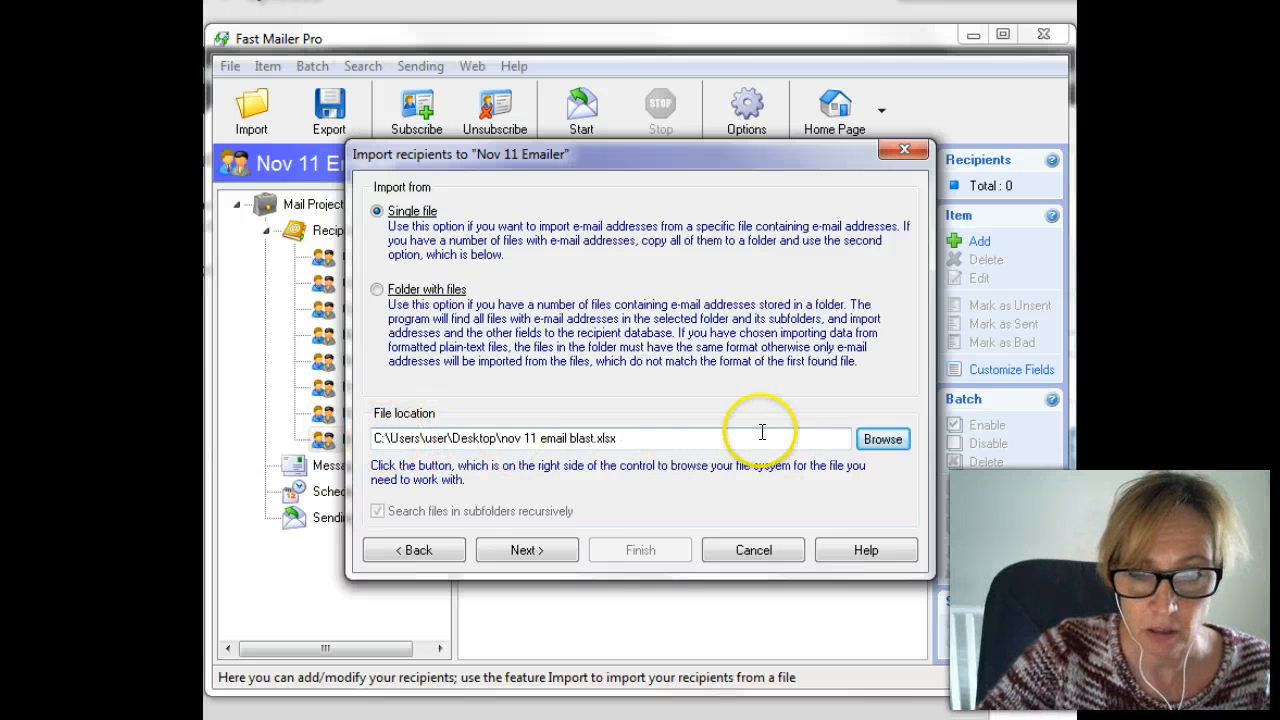
Step through the import wizard, accepting all domains, and finish the import.
left_click(545, 555)
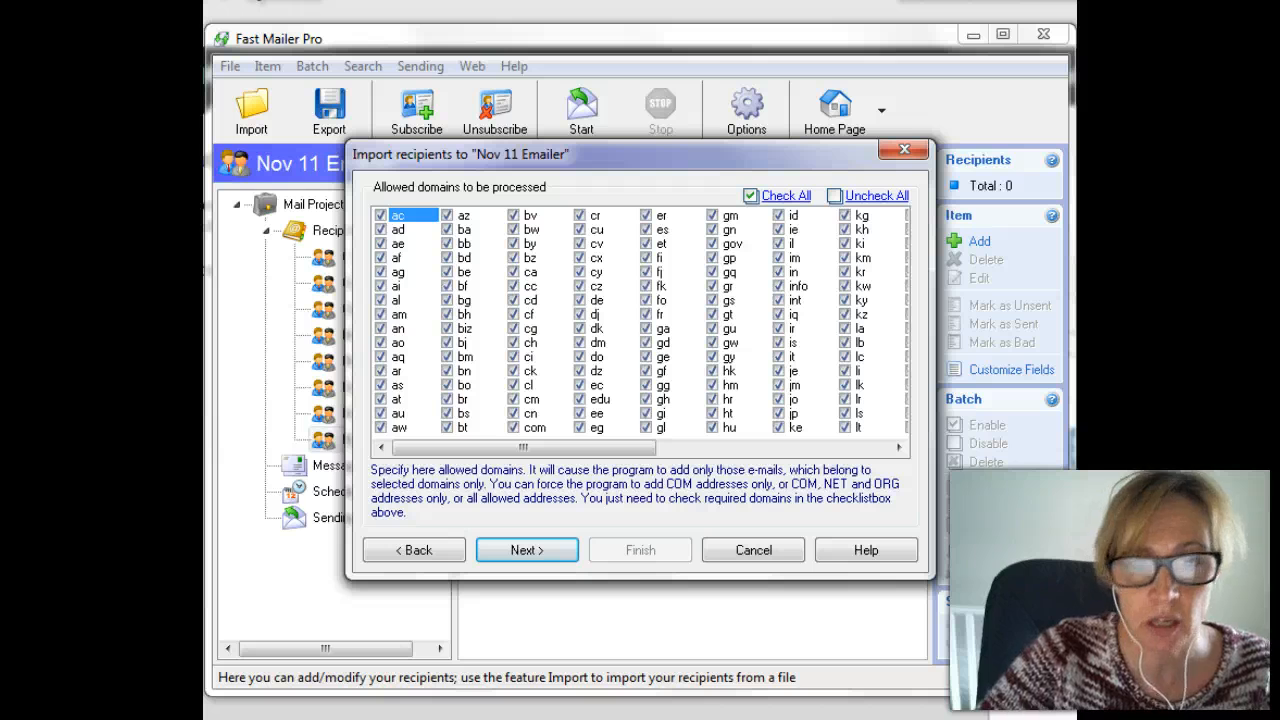
left_click_drag(460, 445, 640, 447)
left_click_drag(960, 462, 338, 460)
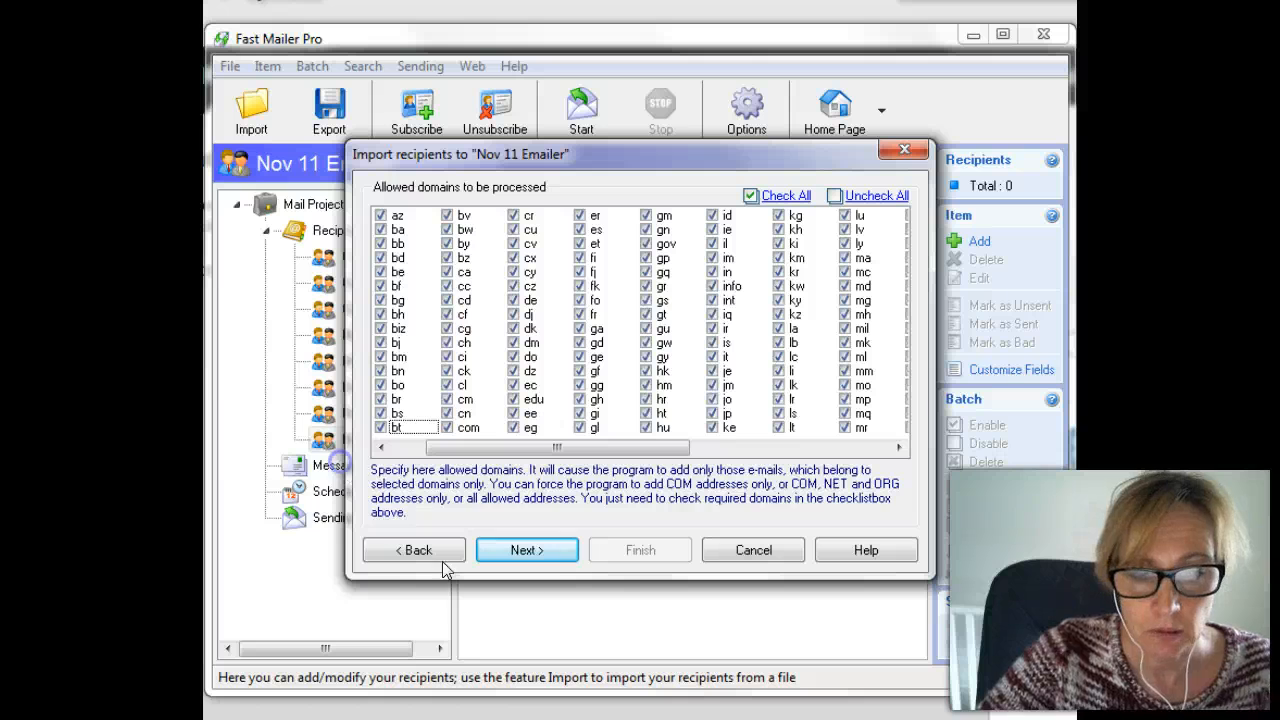
left_click(538, 550)
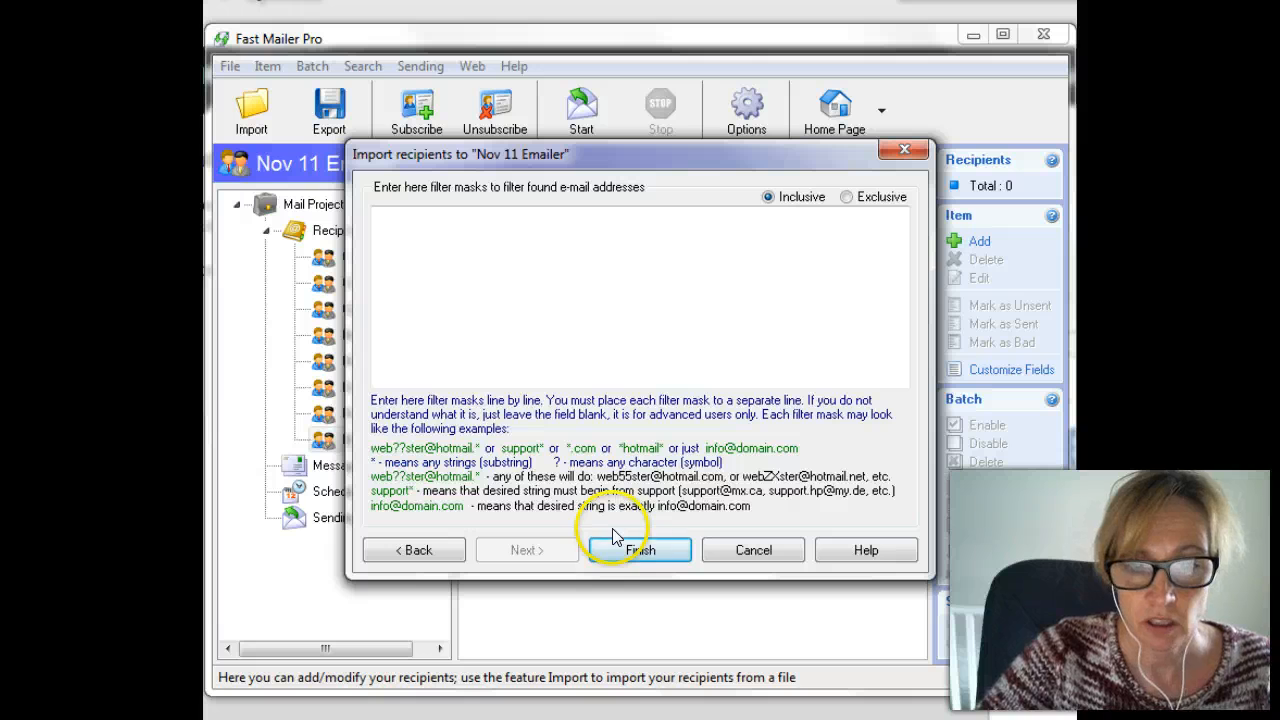
left_click(628, 552)
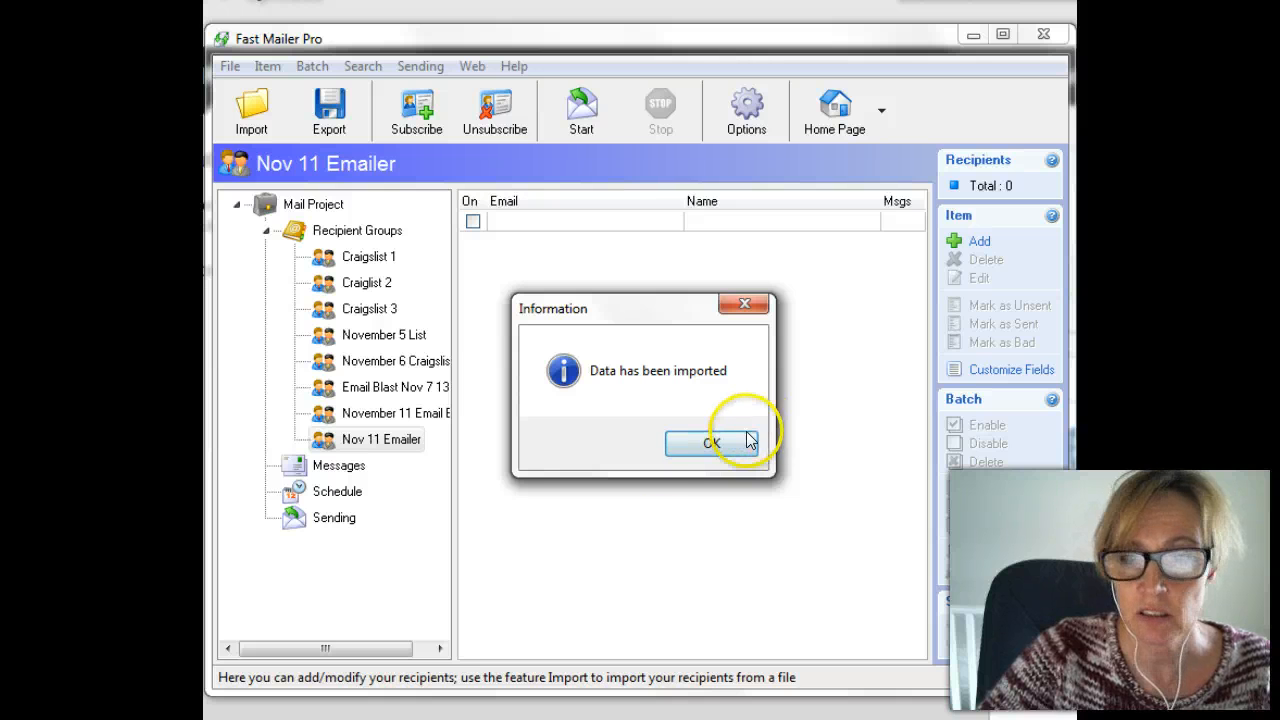
Dismiss the completion message and view November 11 Email Blast's 30 recipients.
left_click(708, 446)
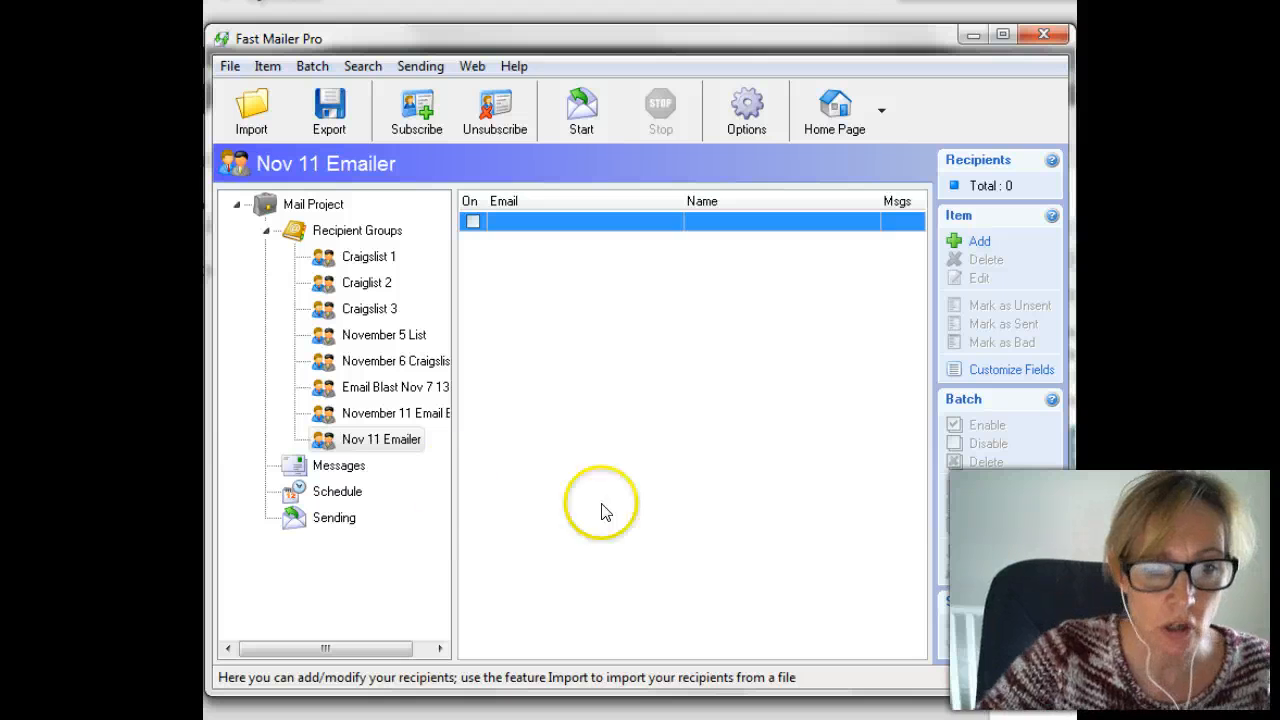
left_click(382, 442)
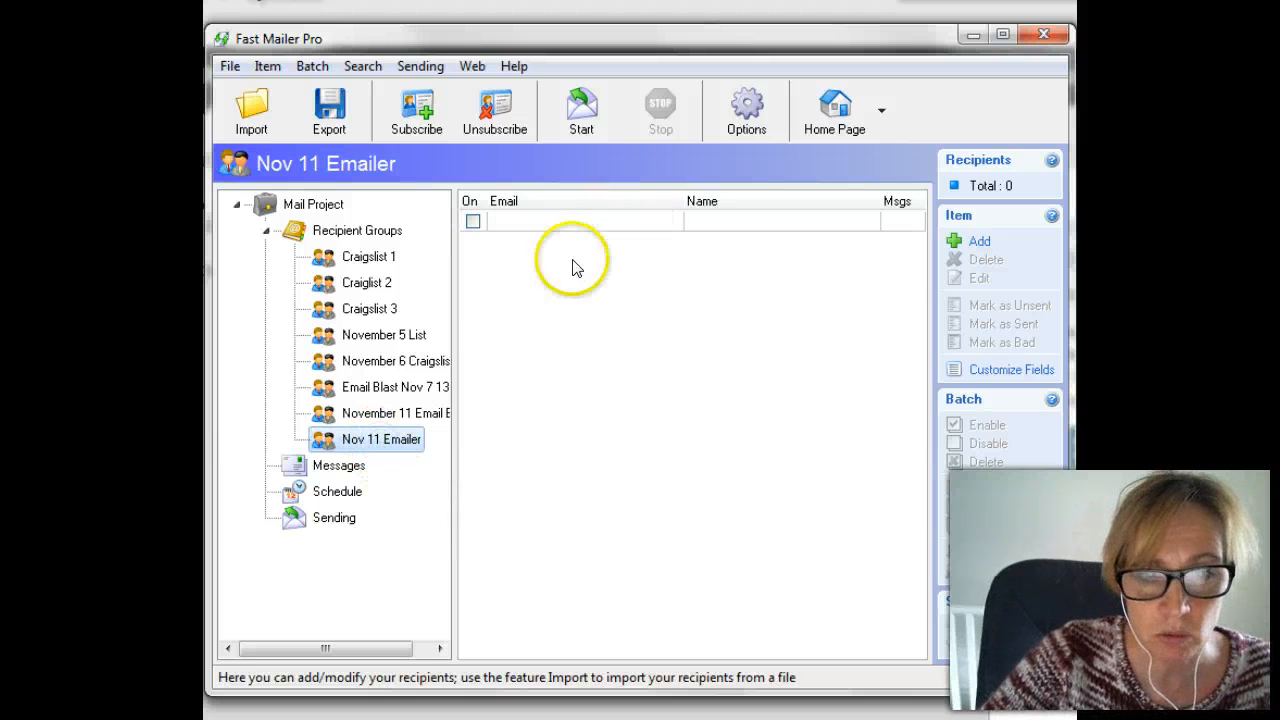
left_click(351, 415)
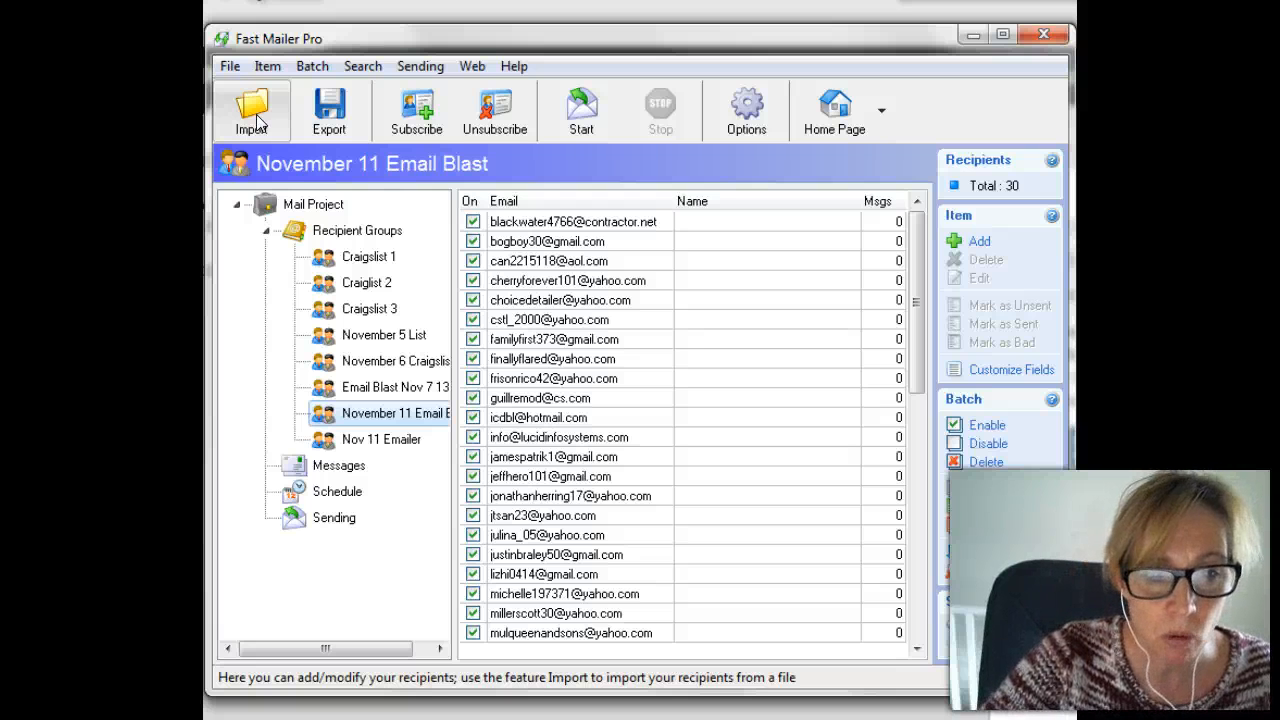
Return to the empty Nov 11 Emailer group, cancel the add-recipient form, and relaunch Import.
left_click(341, 432)
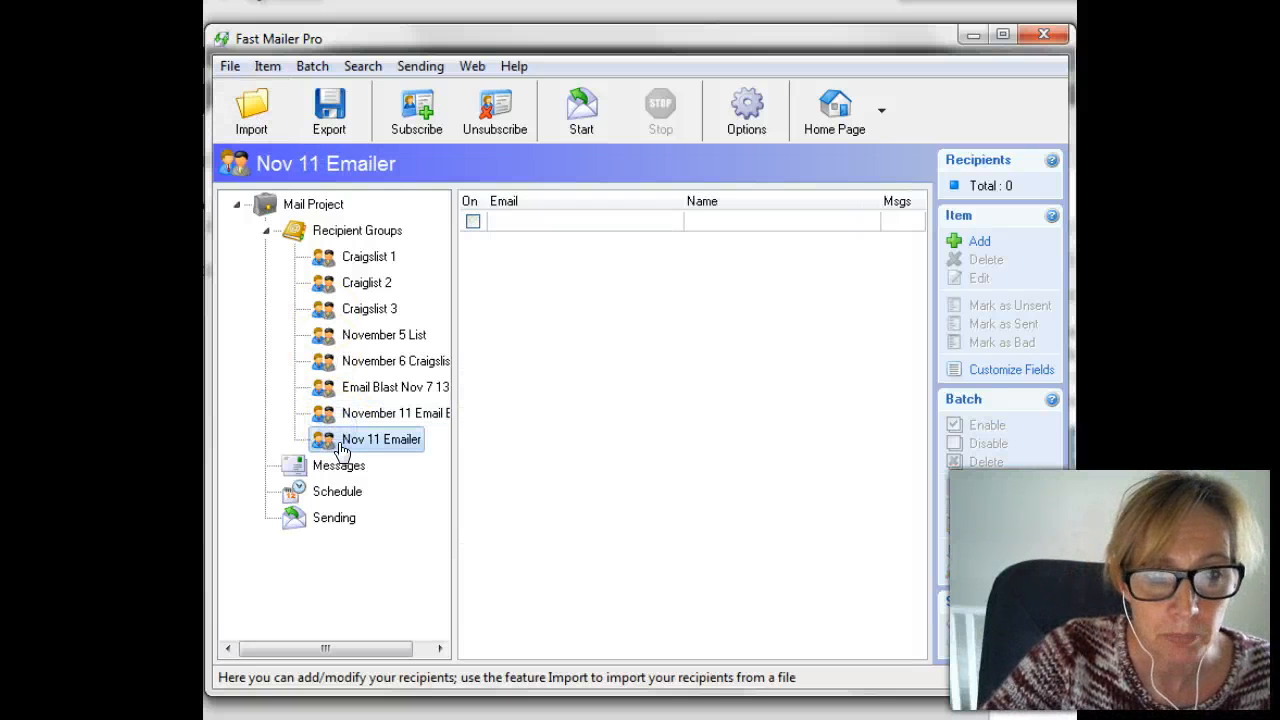
left_click(472, 222)
double_click(471, 218)
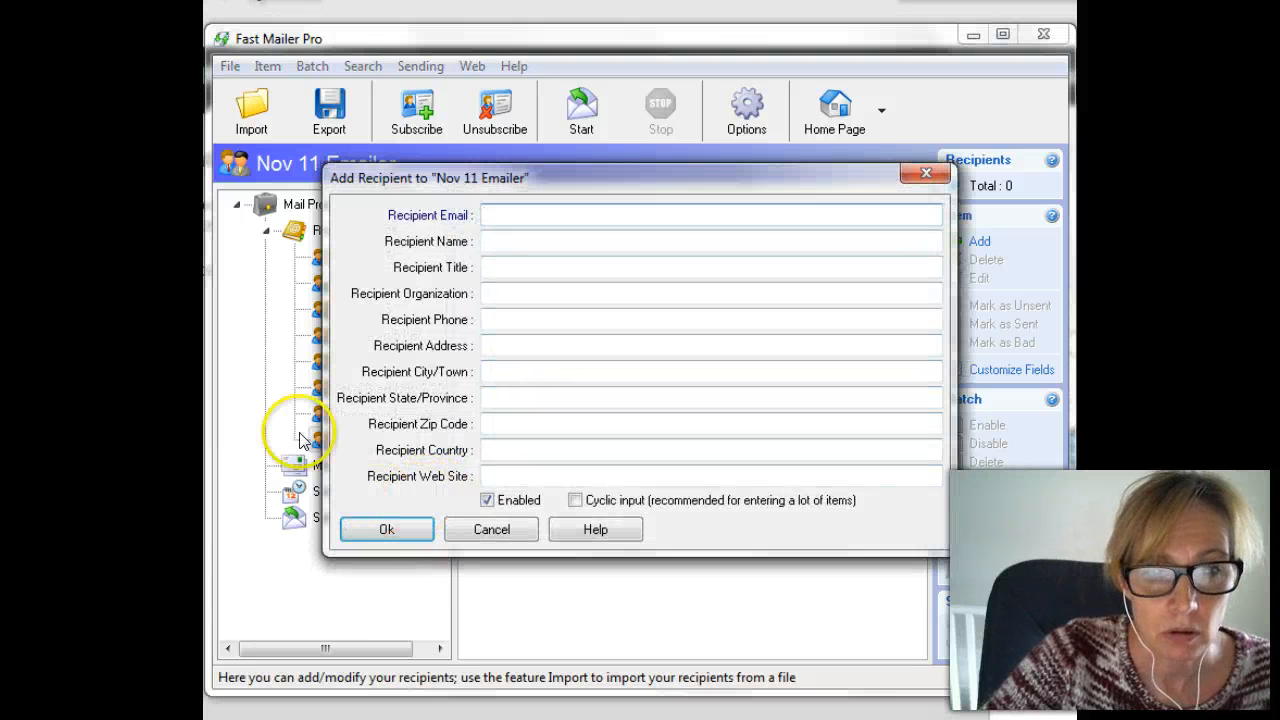
left_click(927, 175)
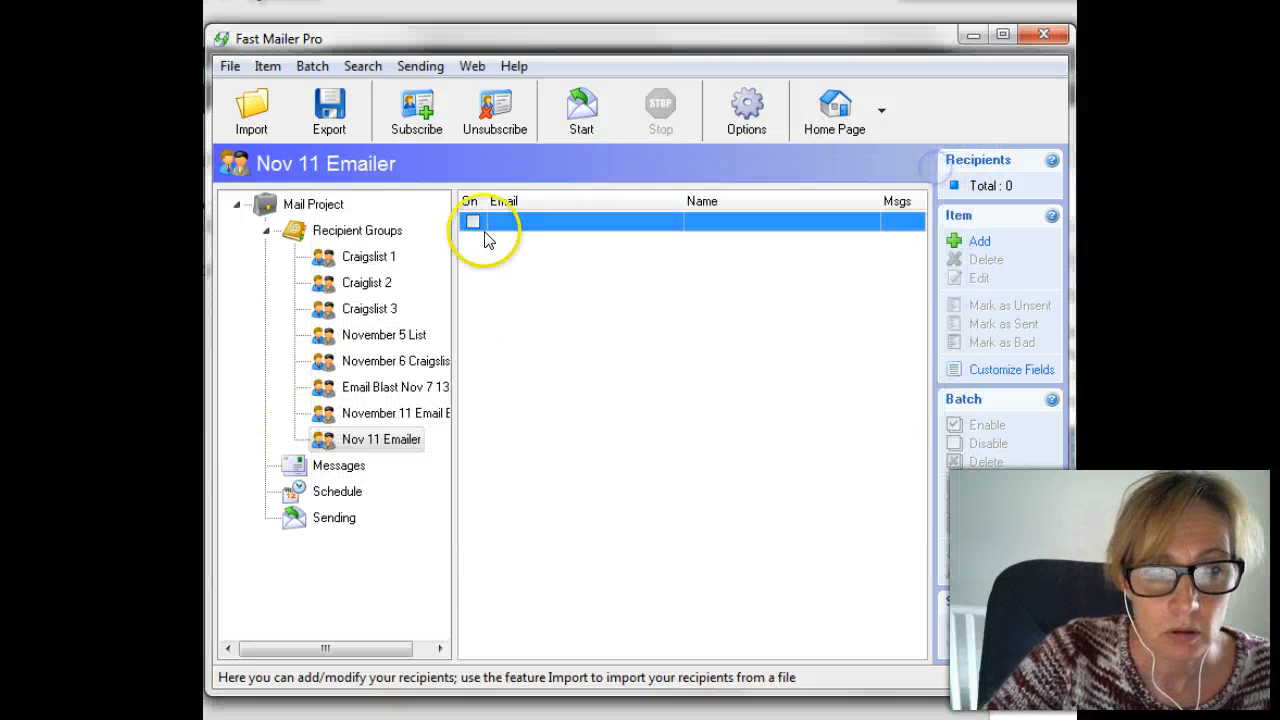
left_click(388, 441)
left_click(254, 106)
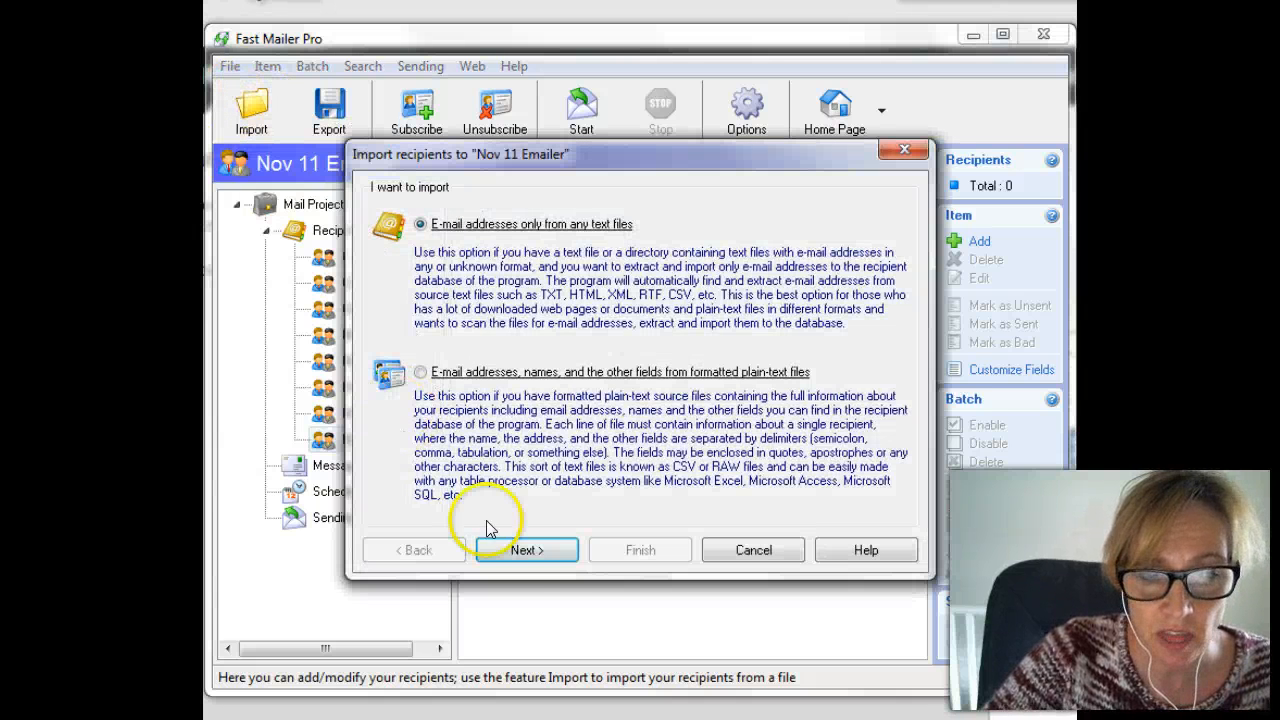
Clear the missing-file error and pick nov 11 email blast.xlsx as the import file.
left_click(527, 550)
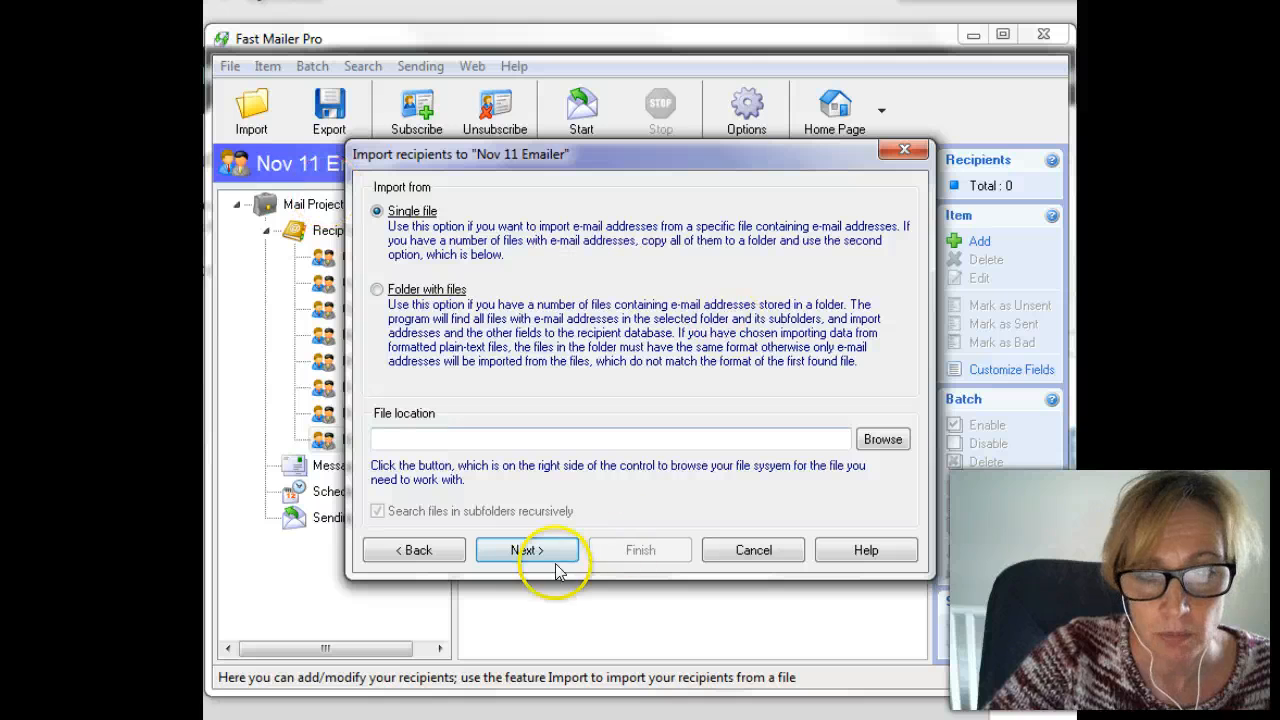
left_click(530, 547)
left_click(700, 444)
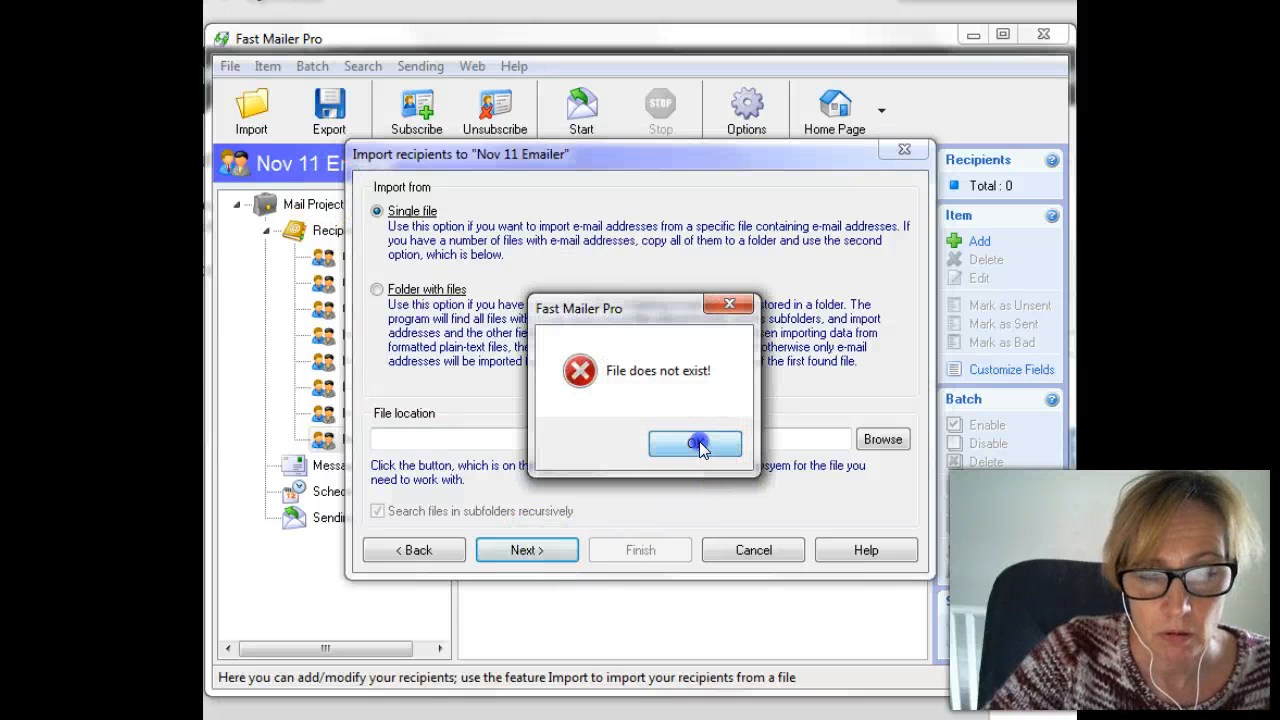
left_click(880, 446)
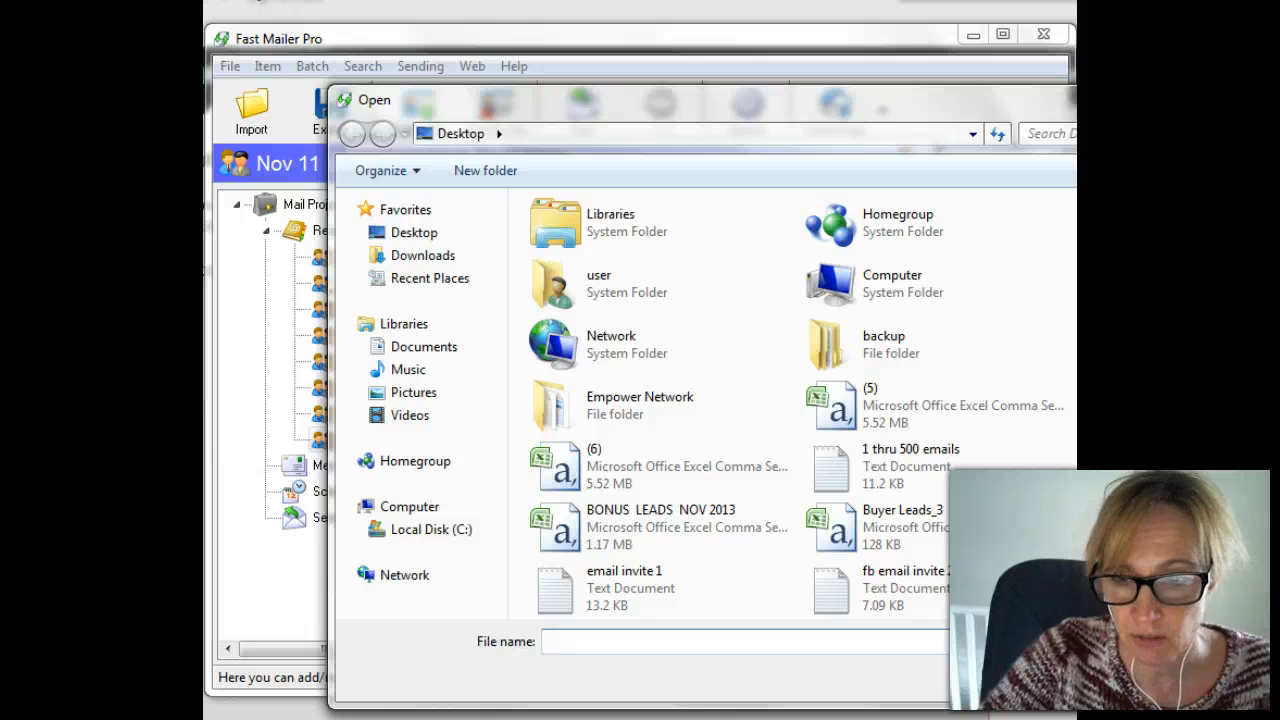
scroll(790, 400, "down", 3)
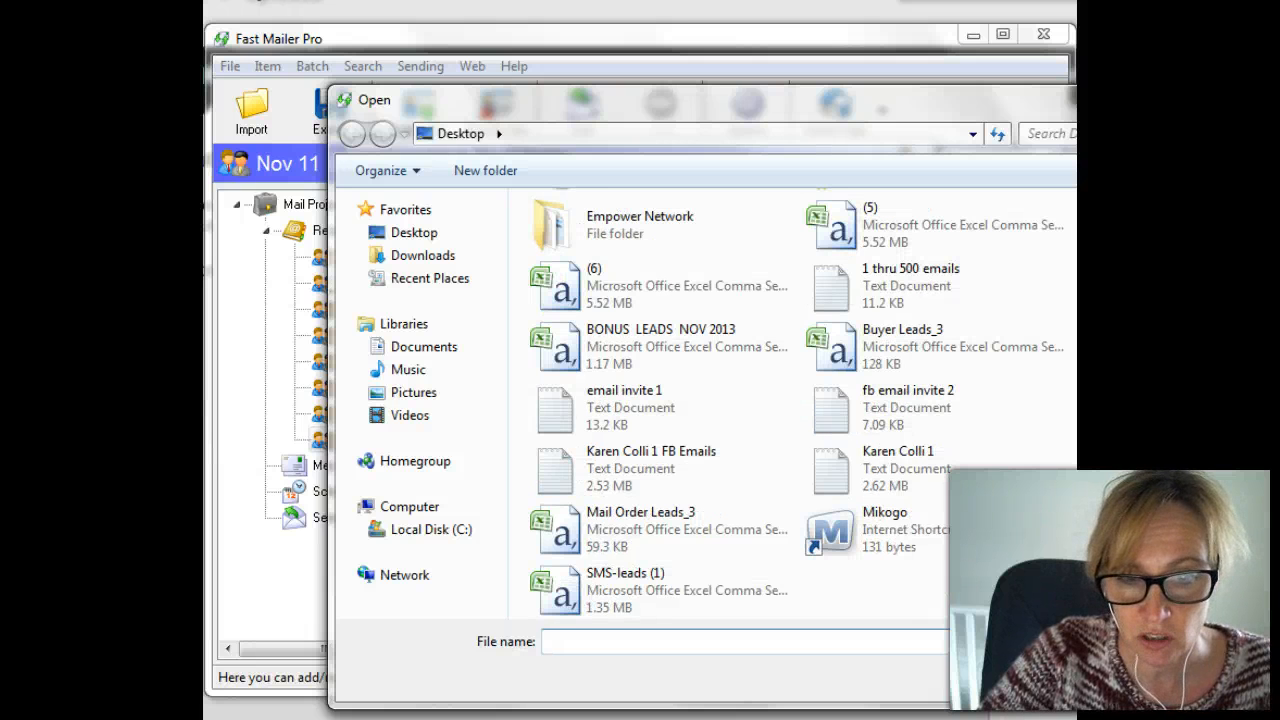
scroll(790, 400, "up", 3)
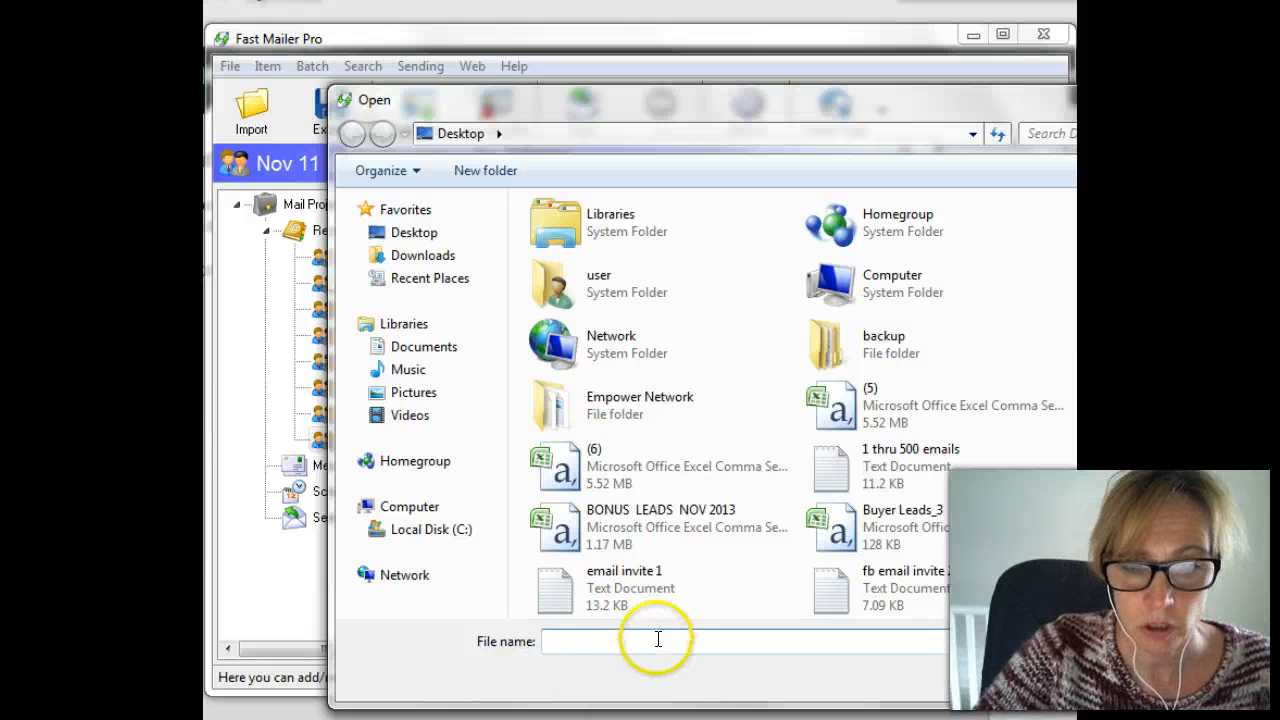
type("nov")
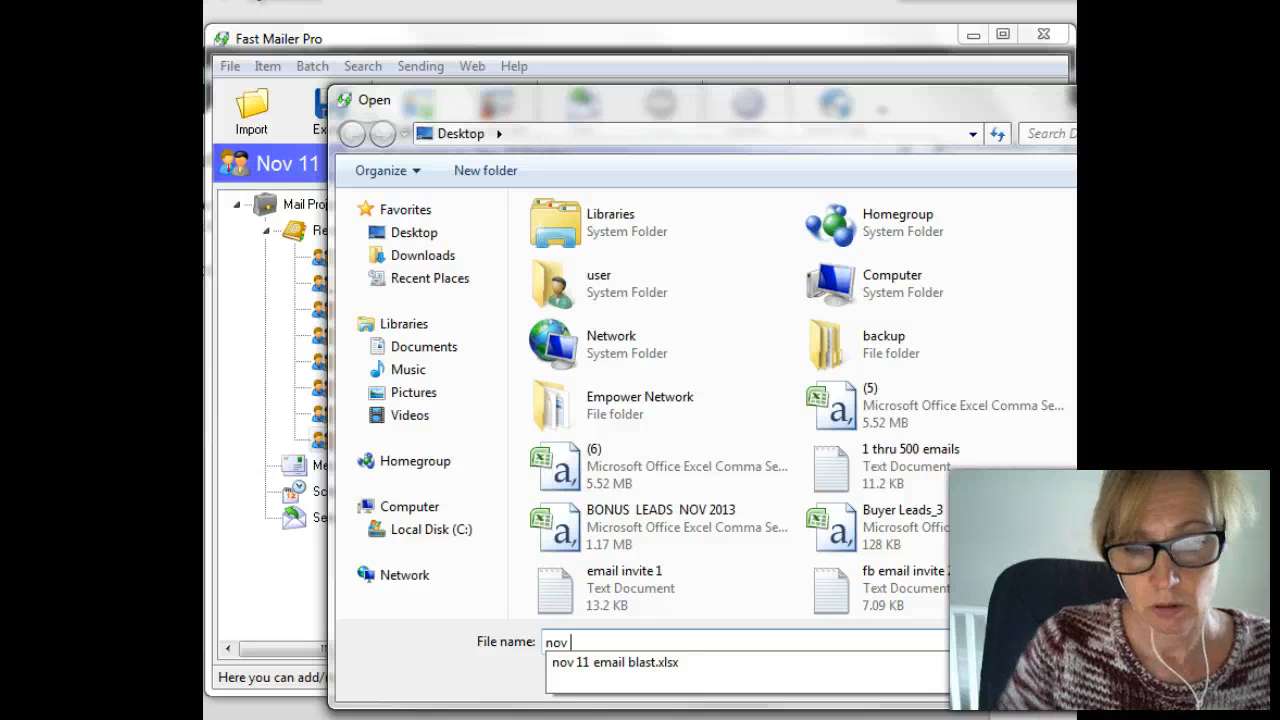
left_click(655, 664)
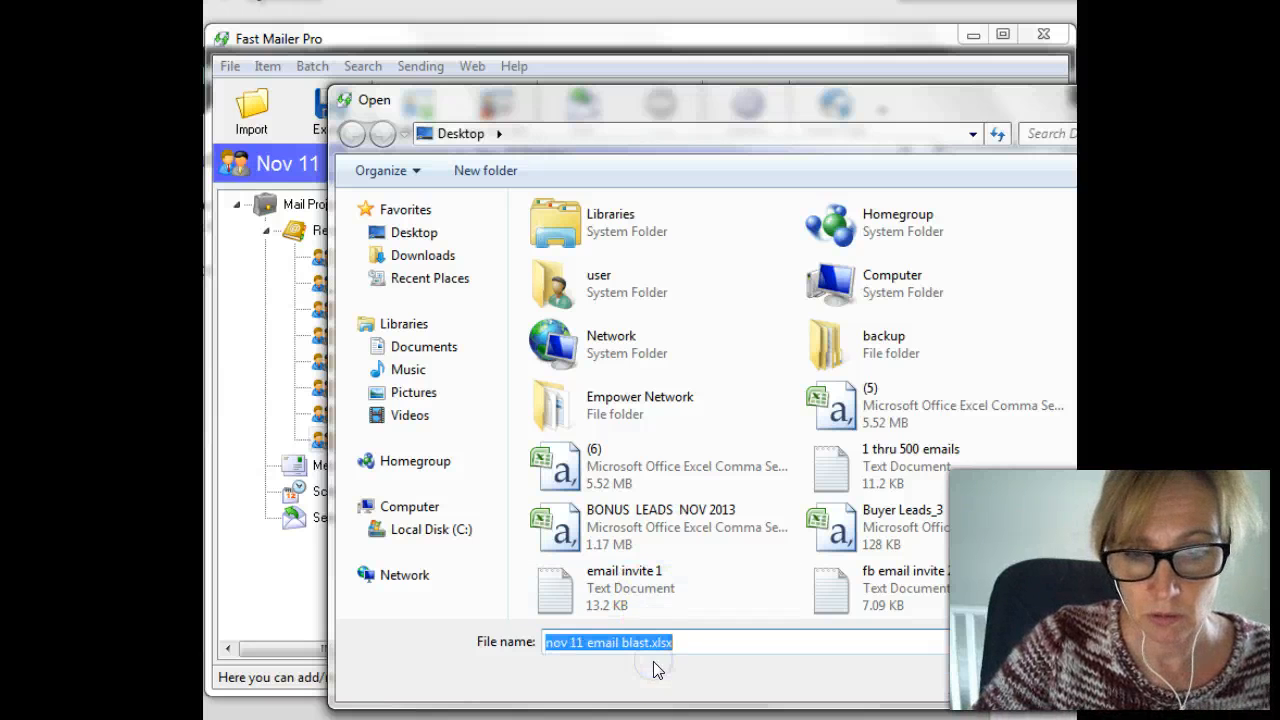
left_click(1056, 669)
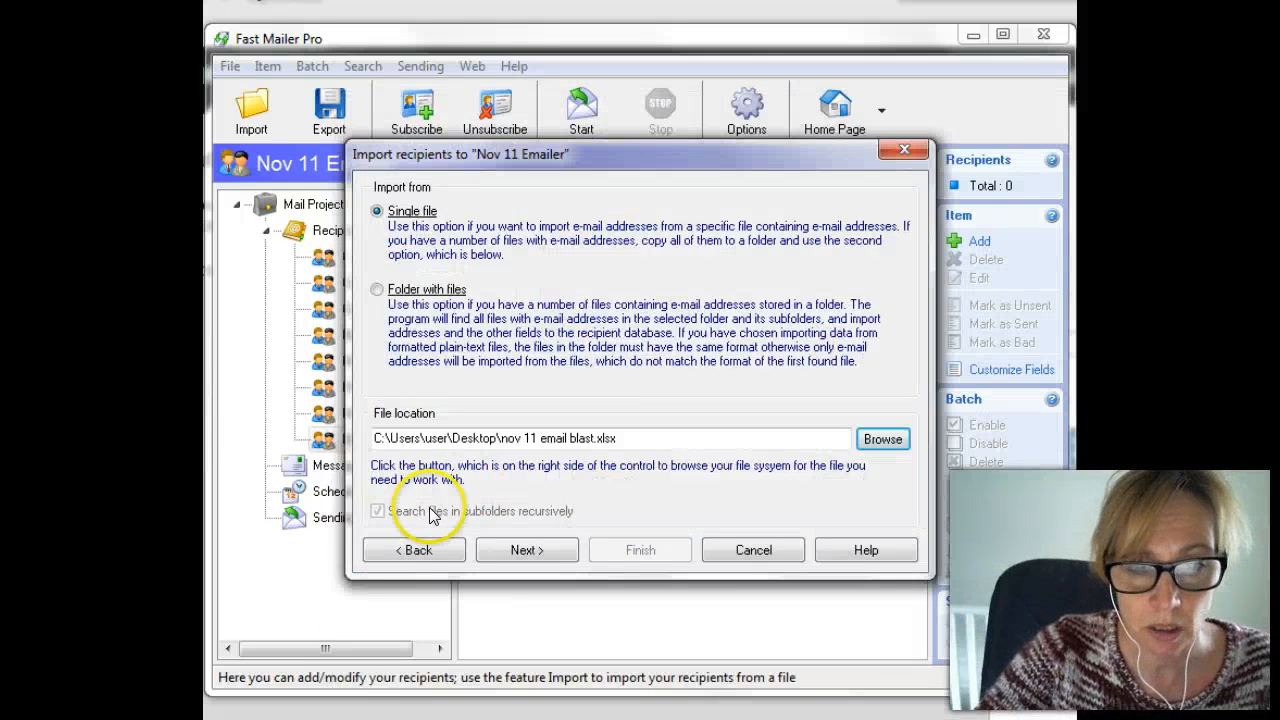
Accept all domains, set filters to Exclusive, finish the import, and view November 11 Email Blast.
left_click(527, 549)
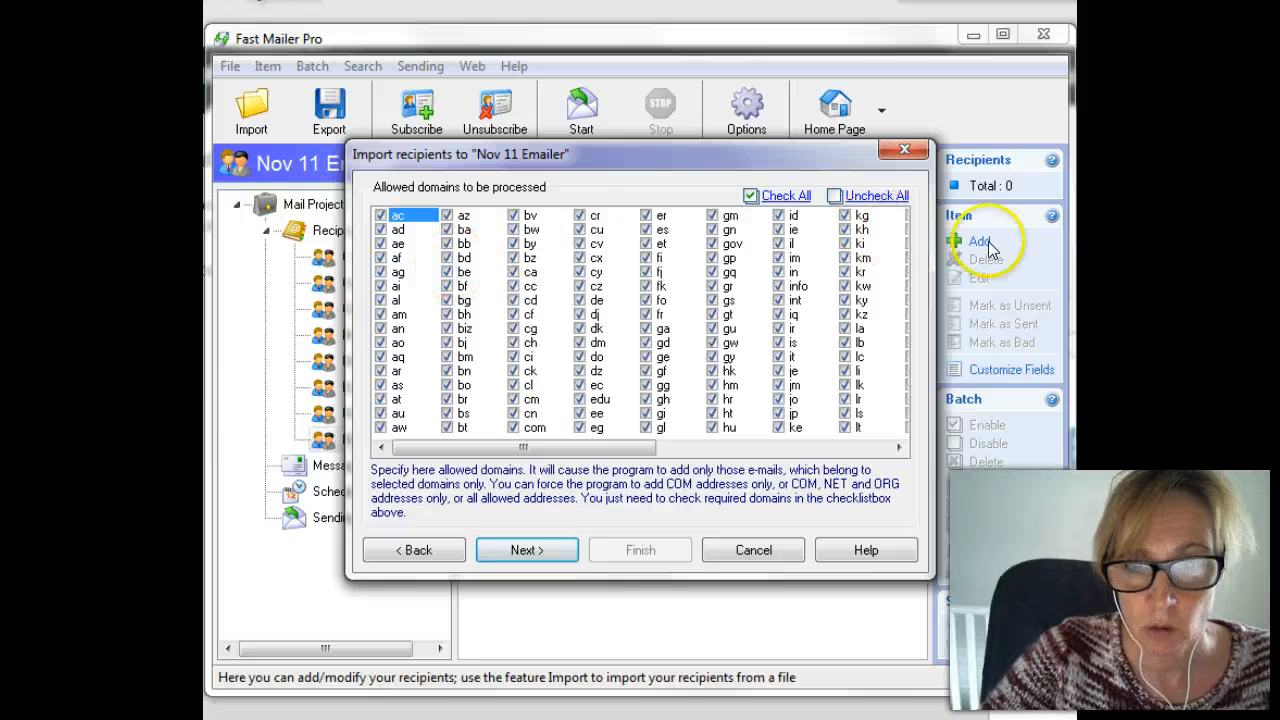
left_click(527, 550)
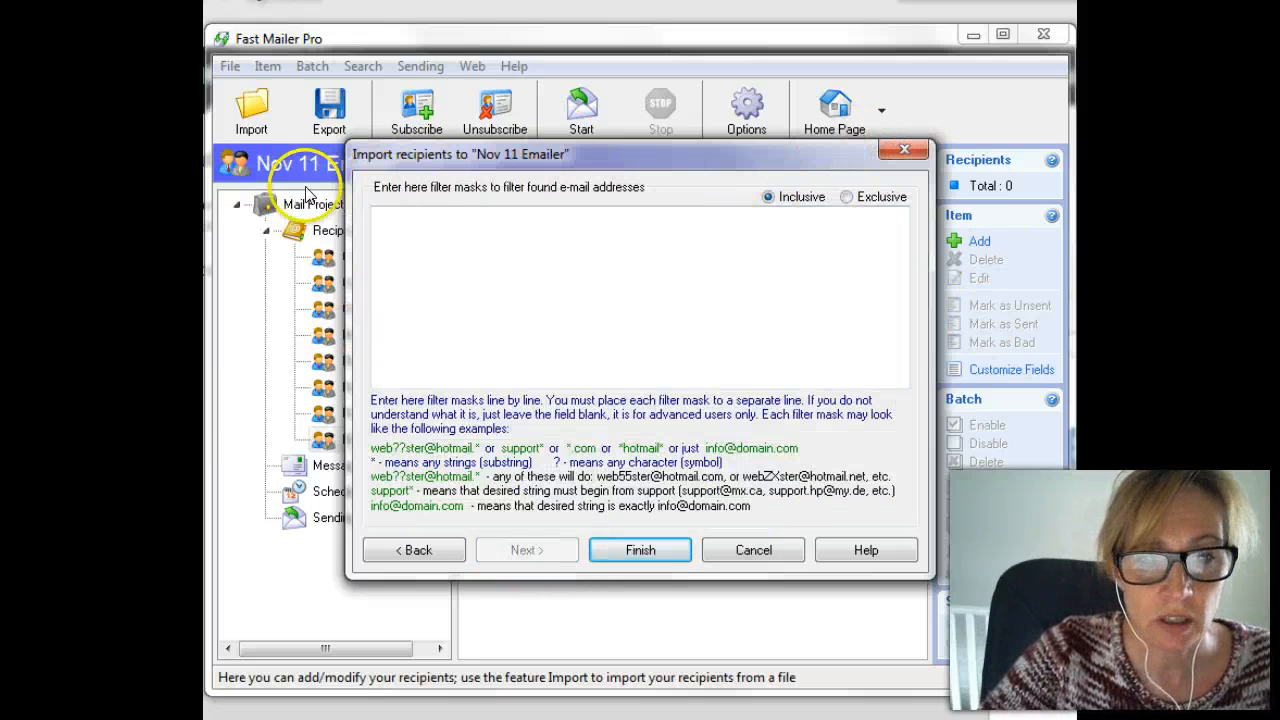
left_click(846, 197)
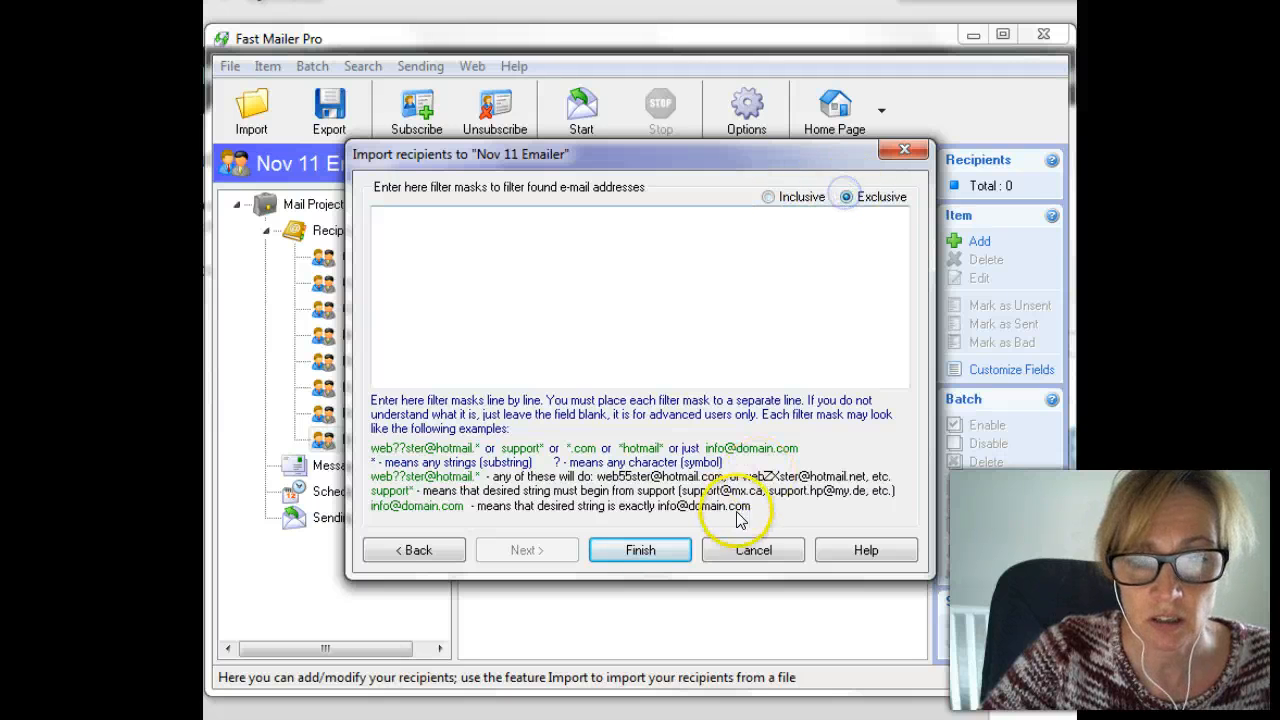
left_click(640, 553)
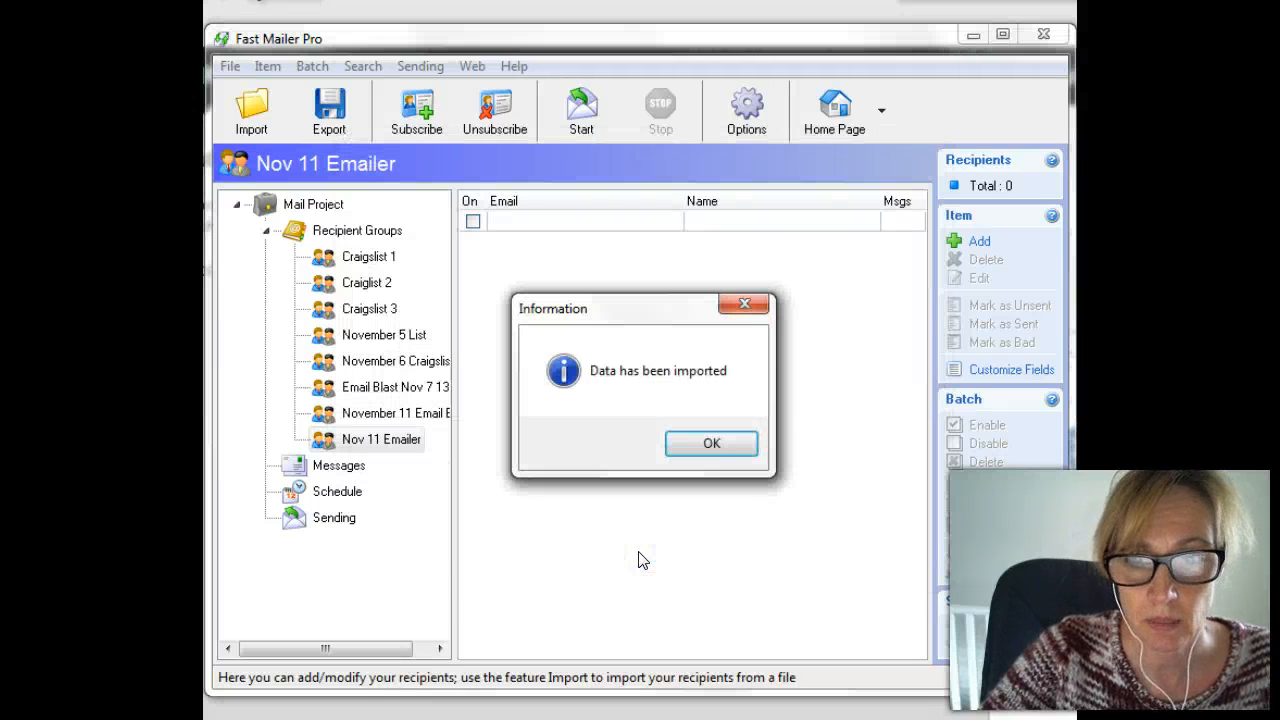
left_click(716, 445)
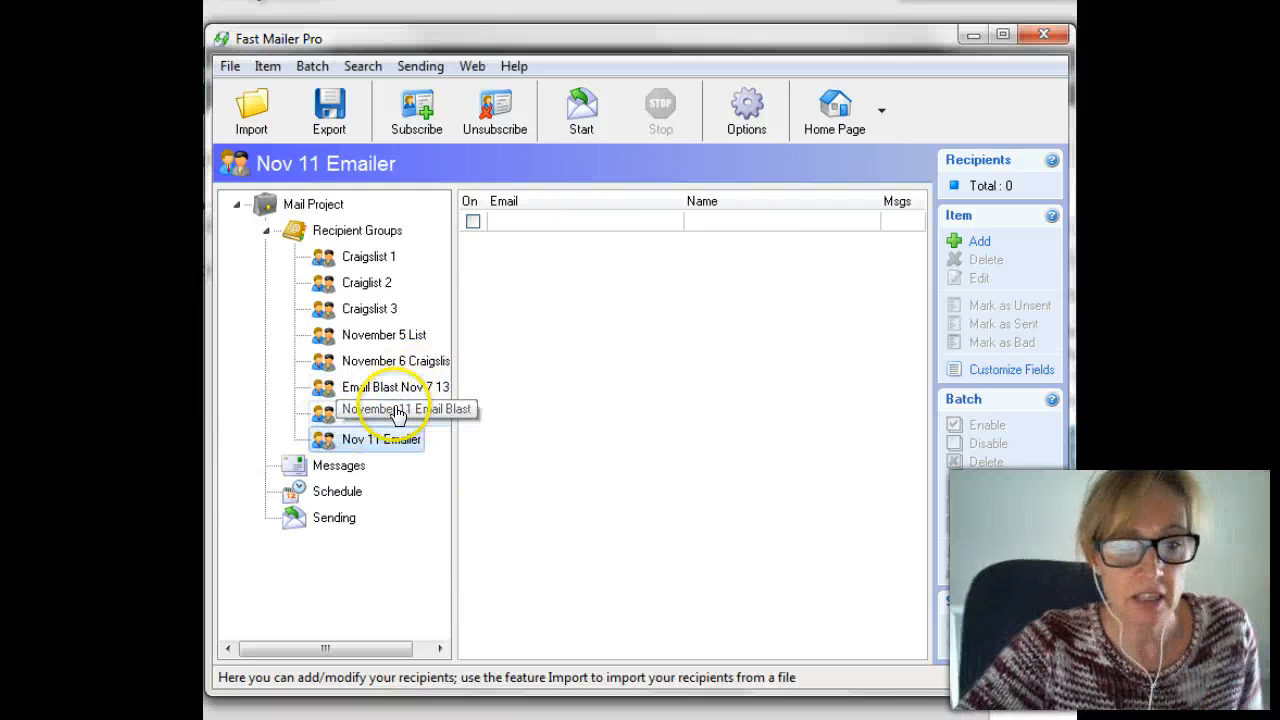
left_click(385, 412)
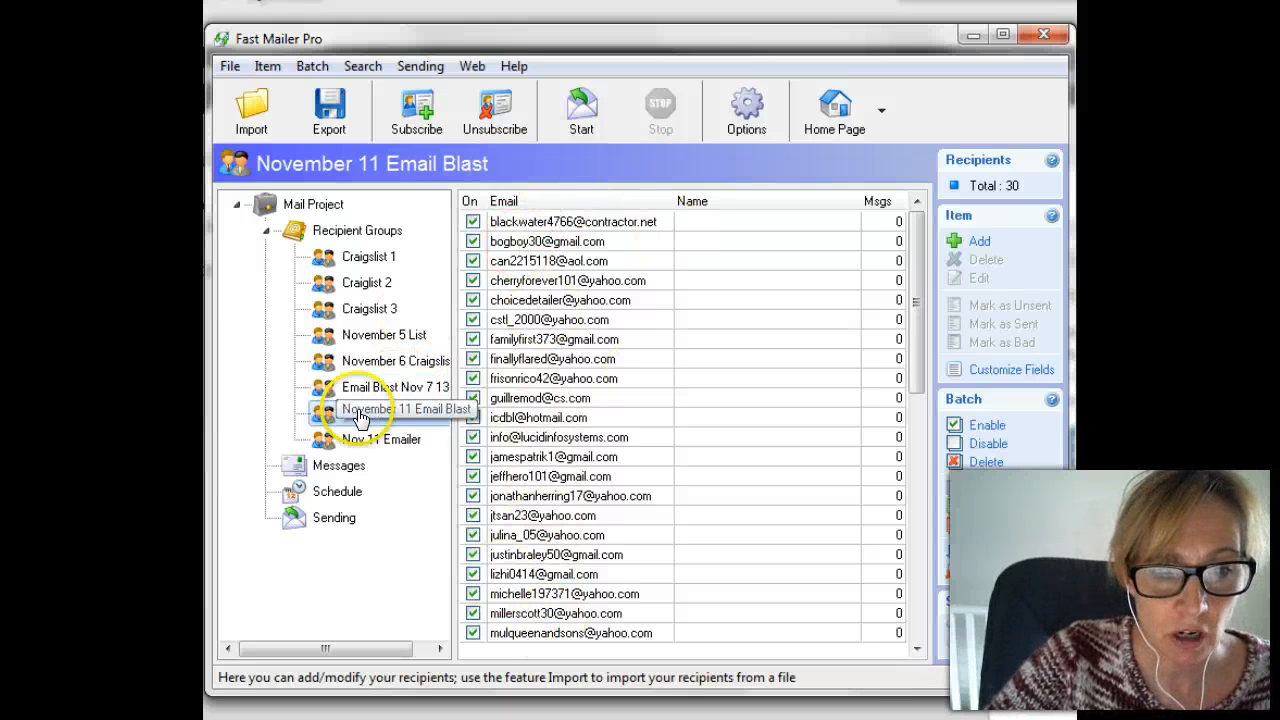
Open the Hey Karen Here! message and select the website link in its body.
left_click(316, 470)
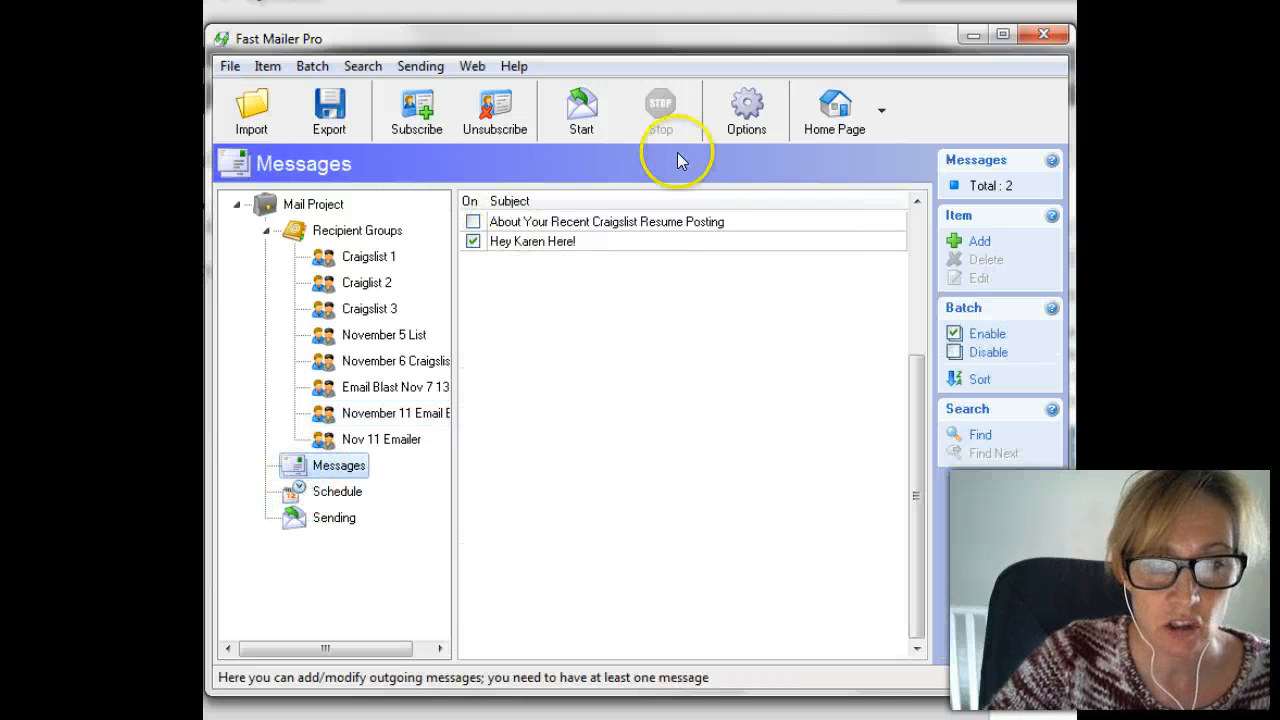
double_click(536, 240)
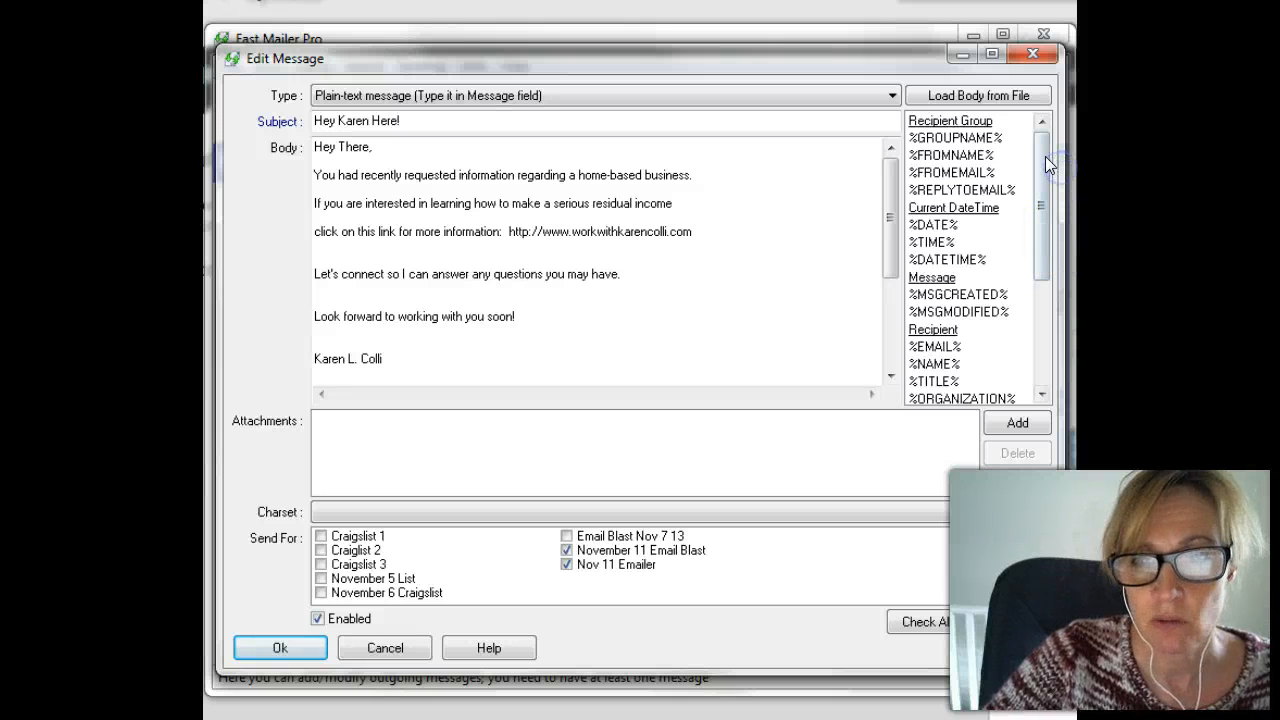
left_click_drag(1045, 156, 1043, 146)
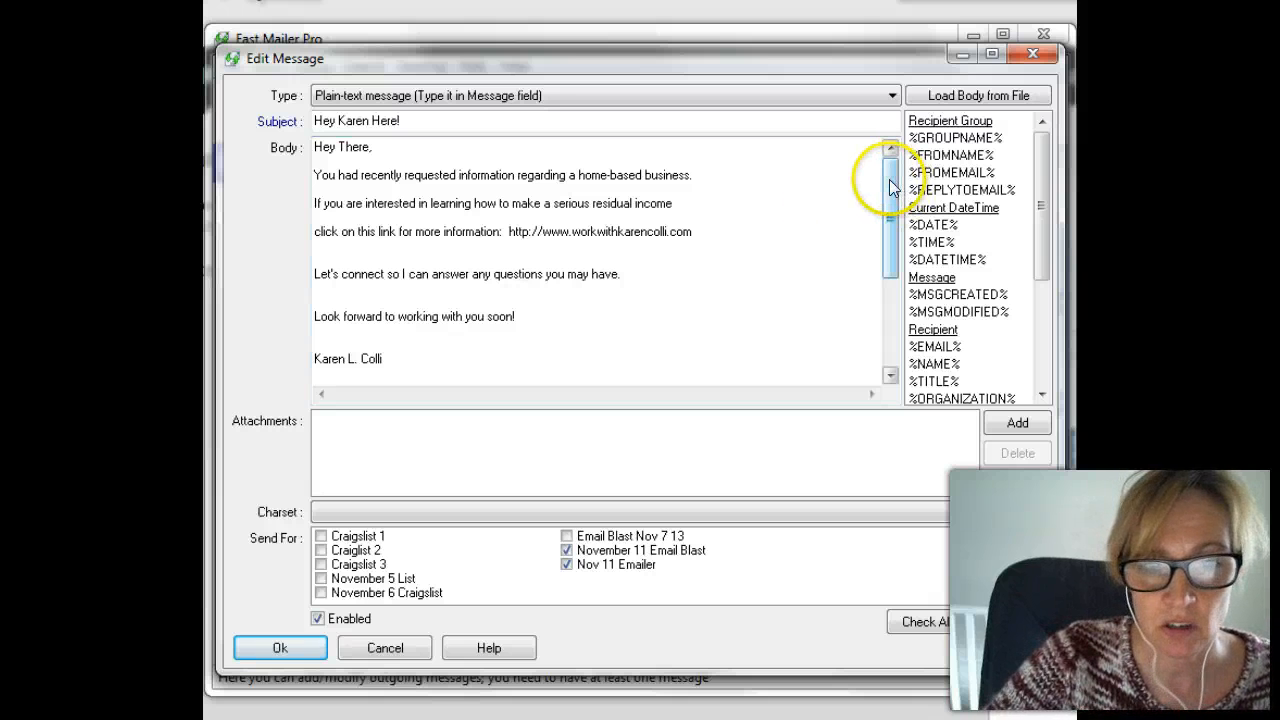
mouse_move(890, 180)
left_mouse_down()
mouse_move(890, 224)
mouse_move(890, 120)
left_mouse_up()
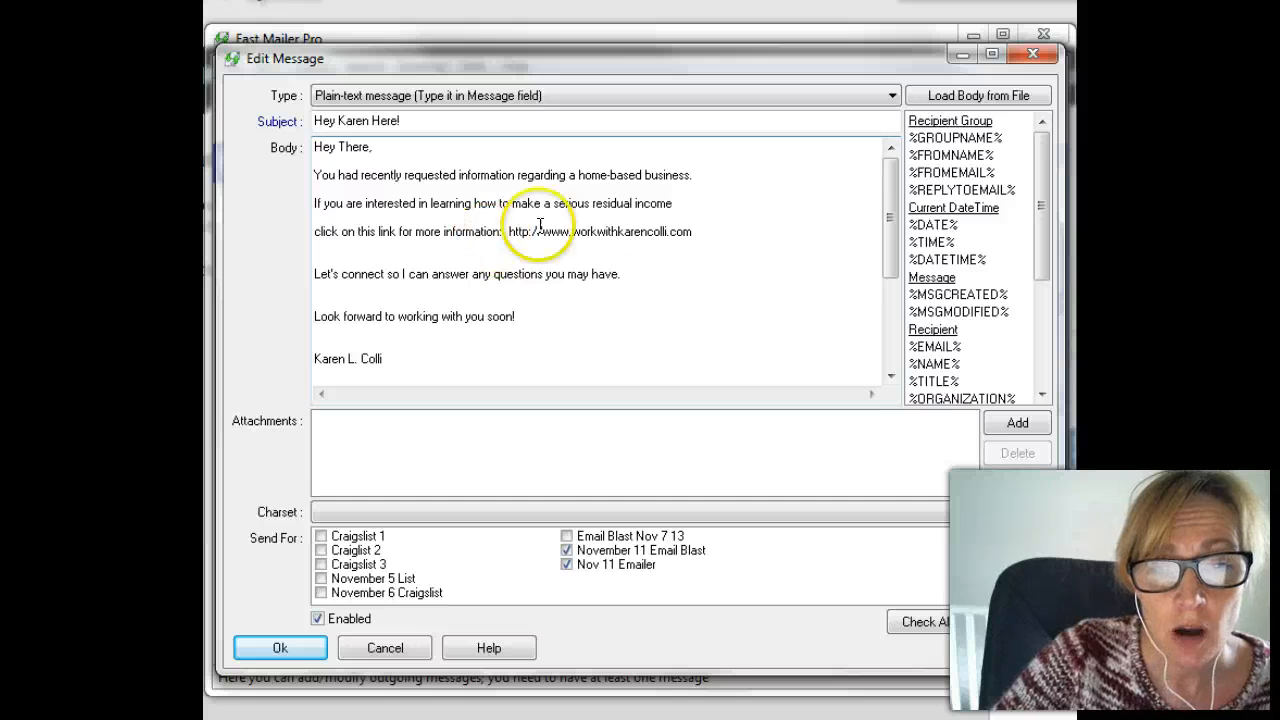
left_click(508, 231)
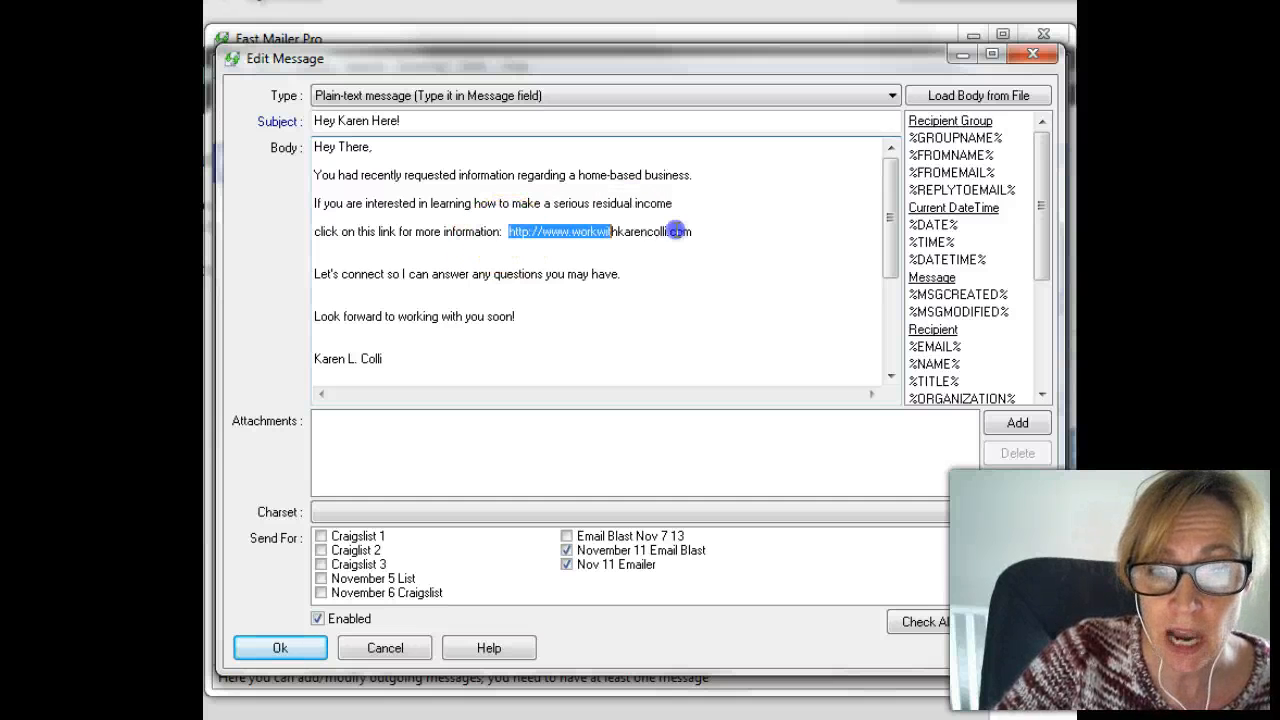
left_click(700, 231)
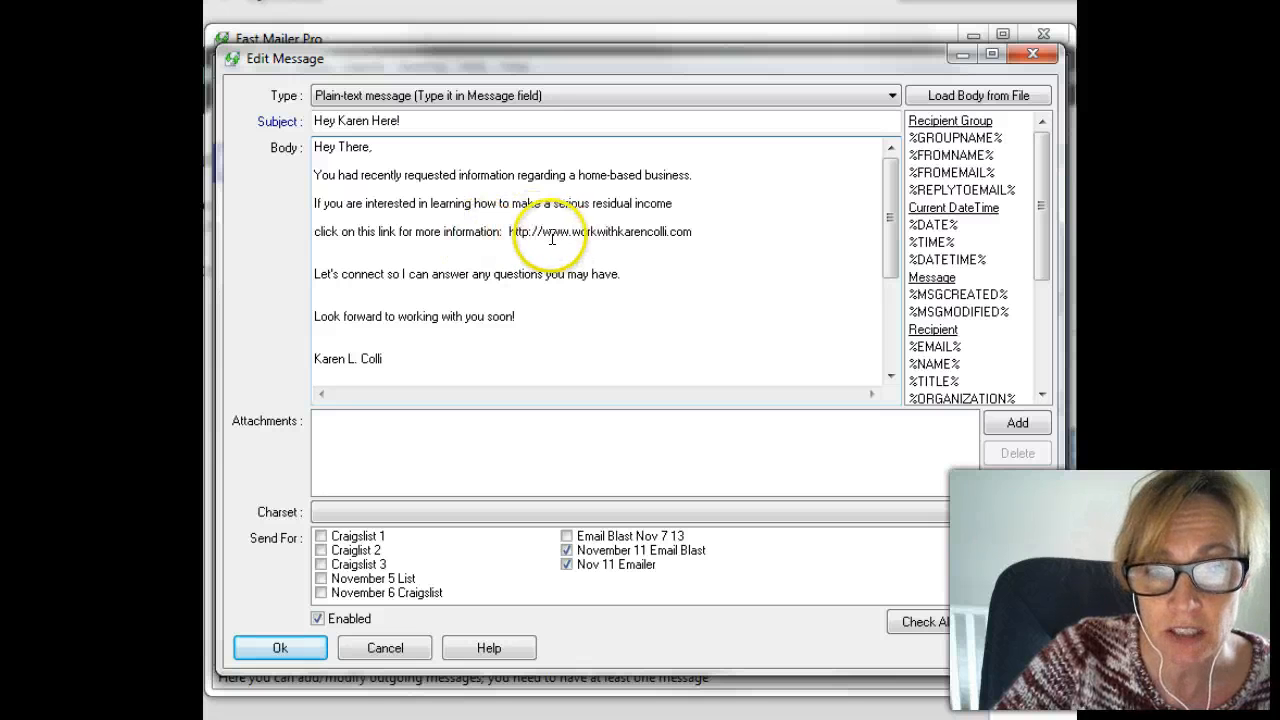
left_click_drag(508, 231, 742, 231)
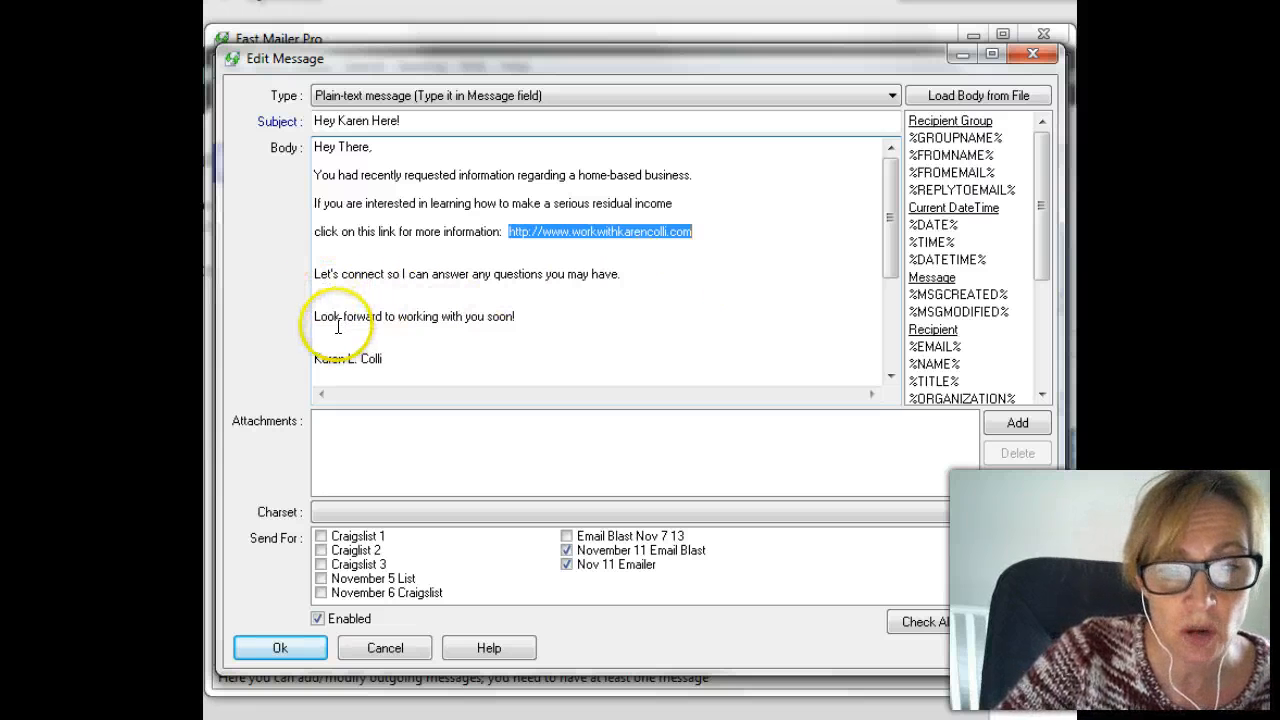
left_click(889, 376)
left_click_drag(889, 378, 911, 342)
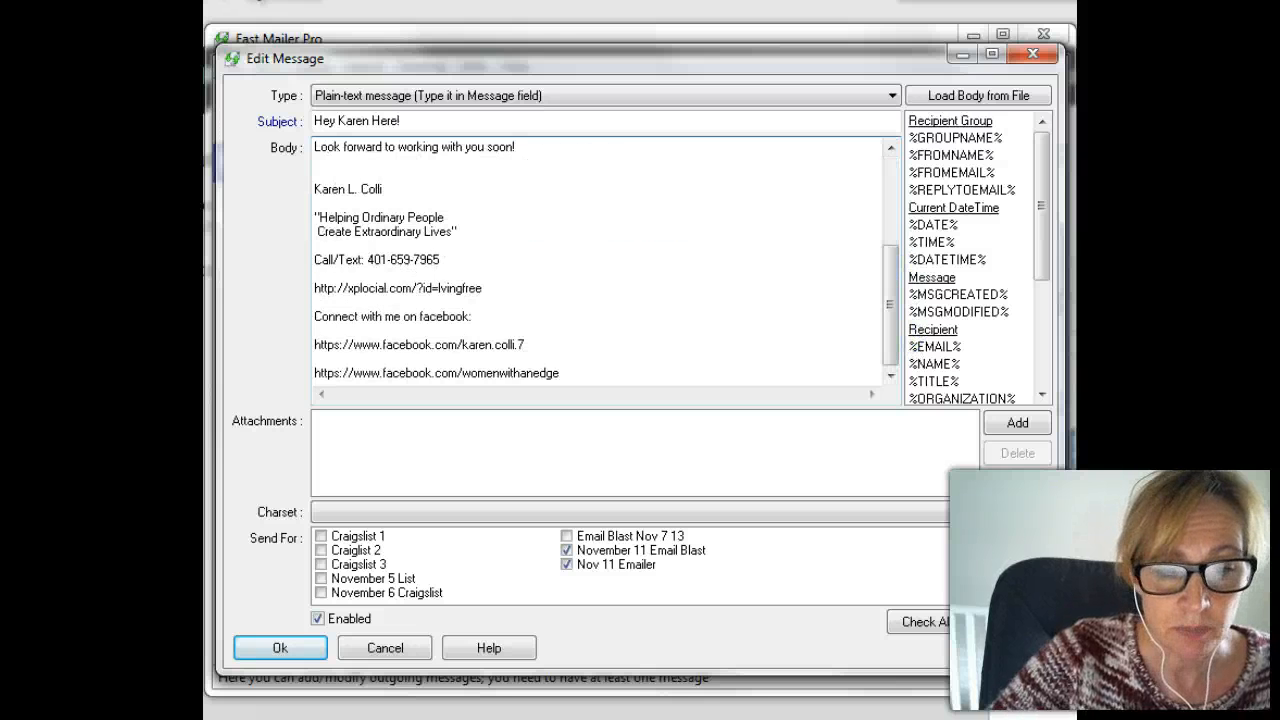
Target the message at November 11 Email Blast and Nov 11 Emailer and save it.
left_click(566, 550)
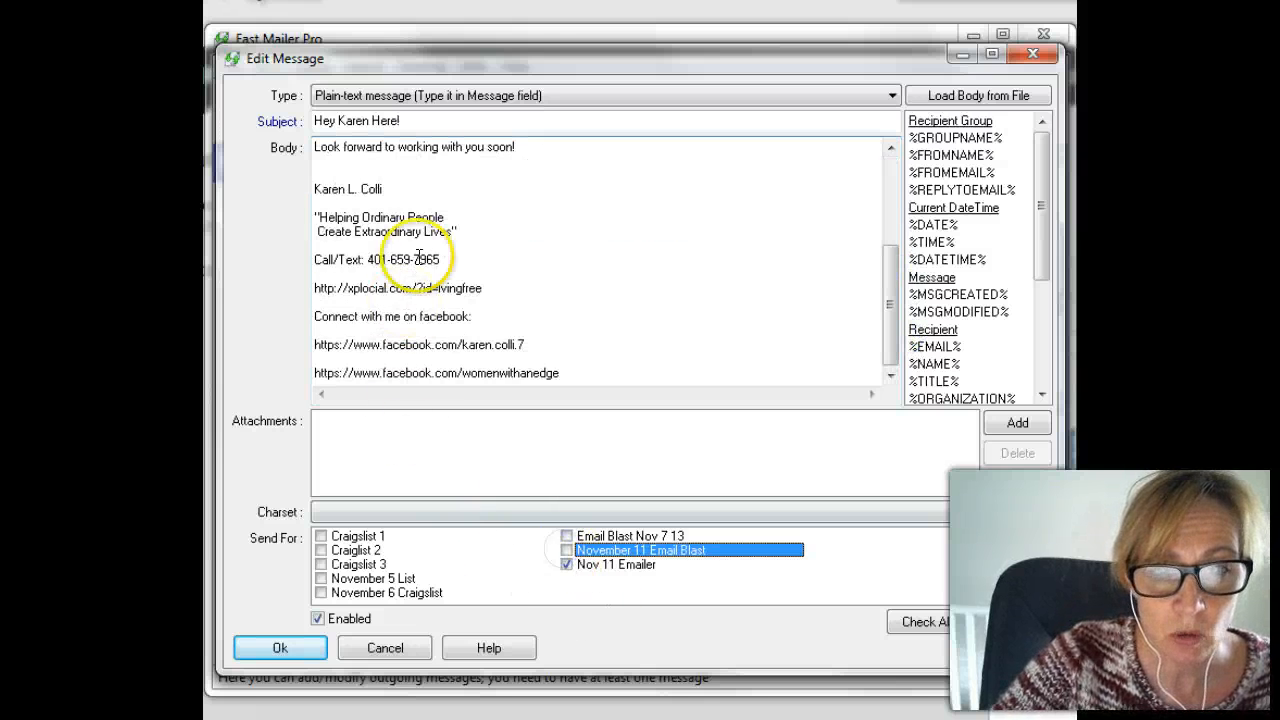
left_click(567, 564)
left_click(567, 550)
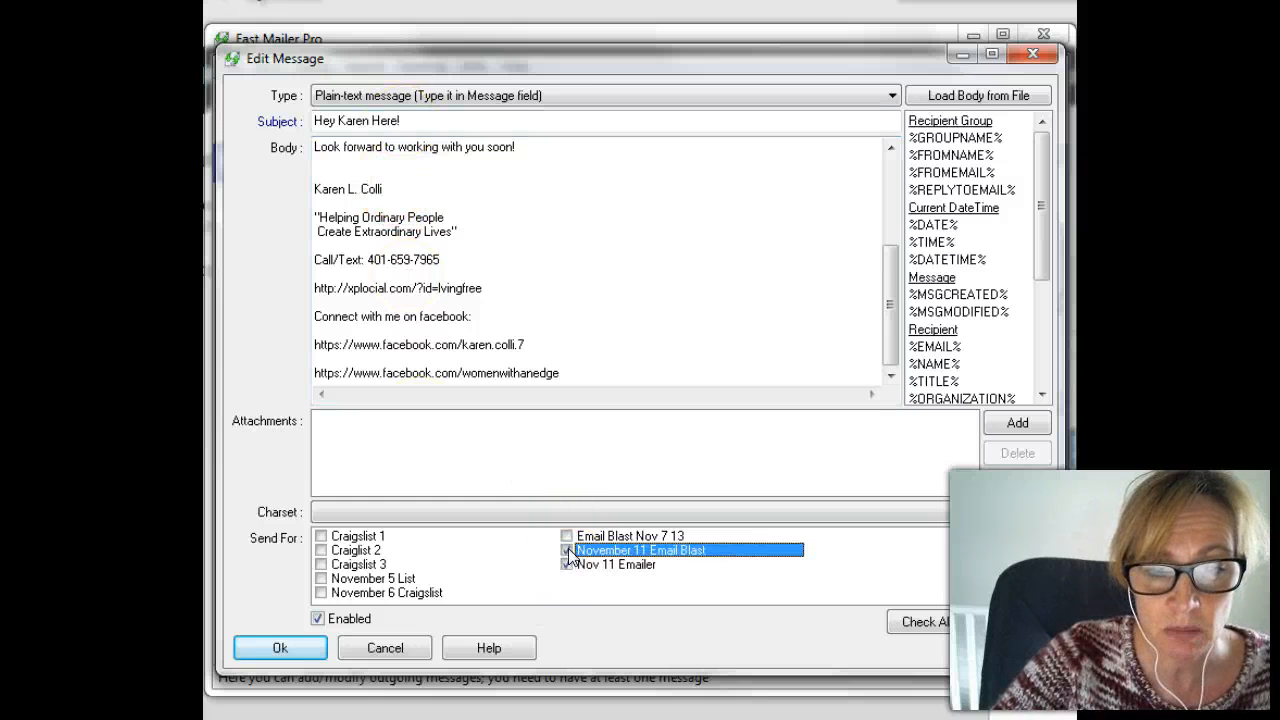
left_click(266, 650)
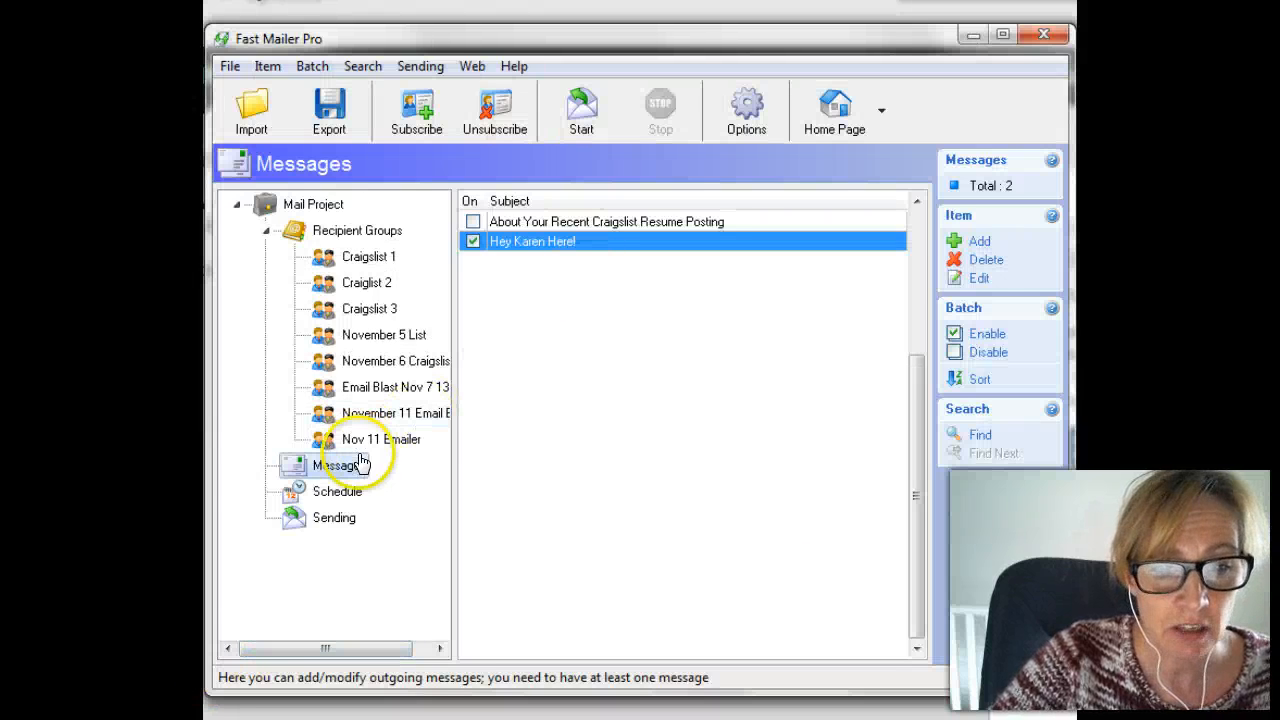
left_click(340, 492)
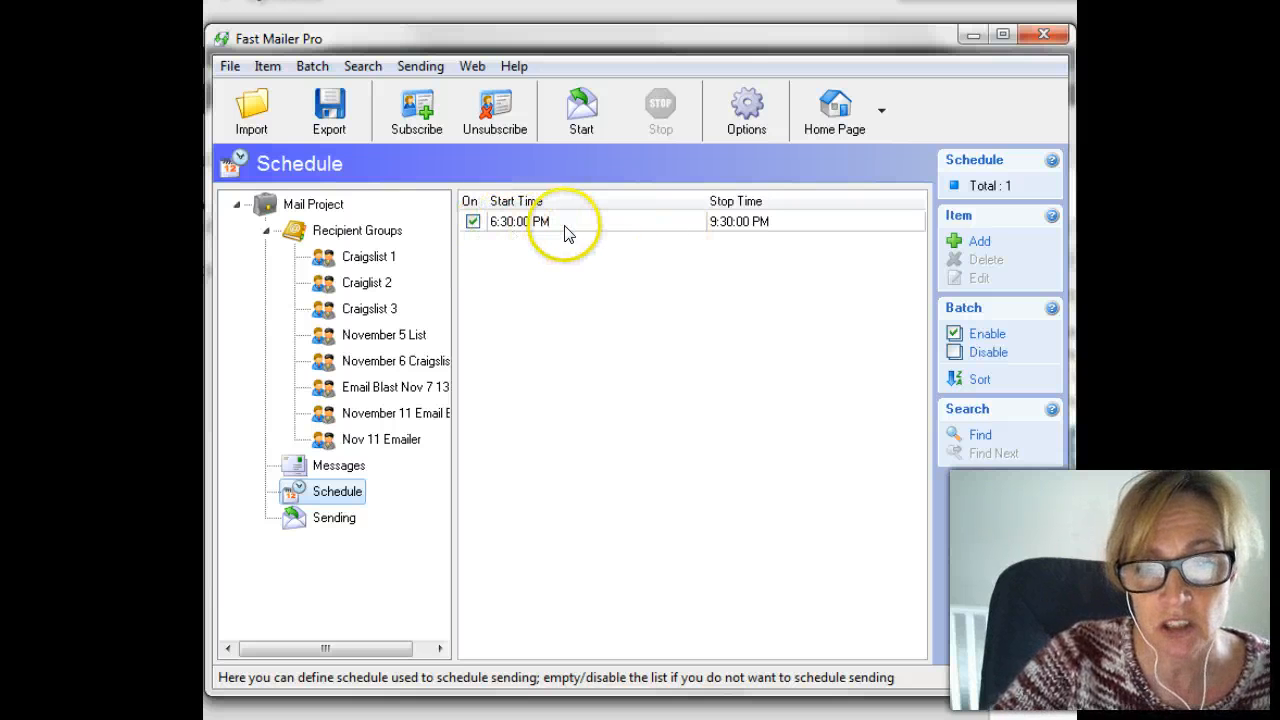
left_click(321, 491)
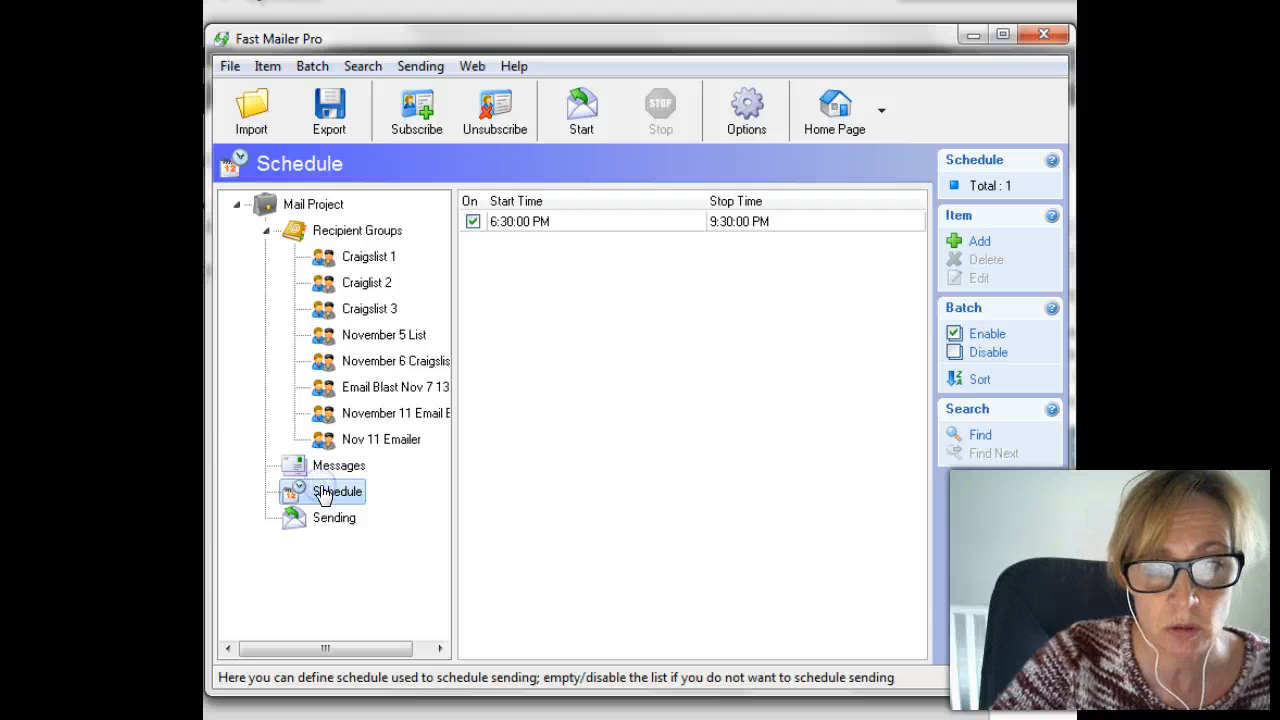
double_click(614, 222)
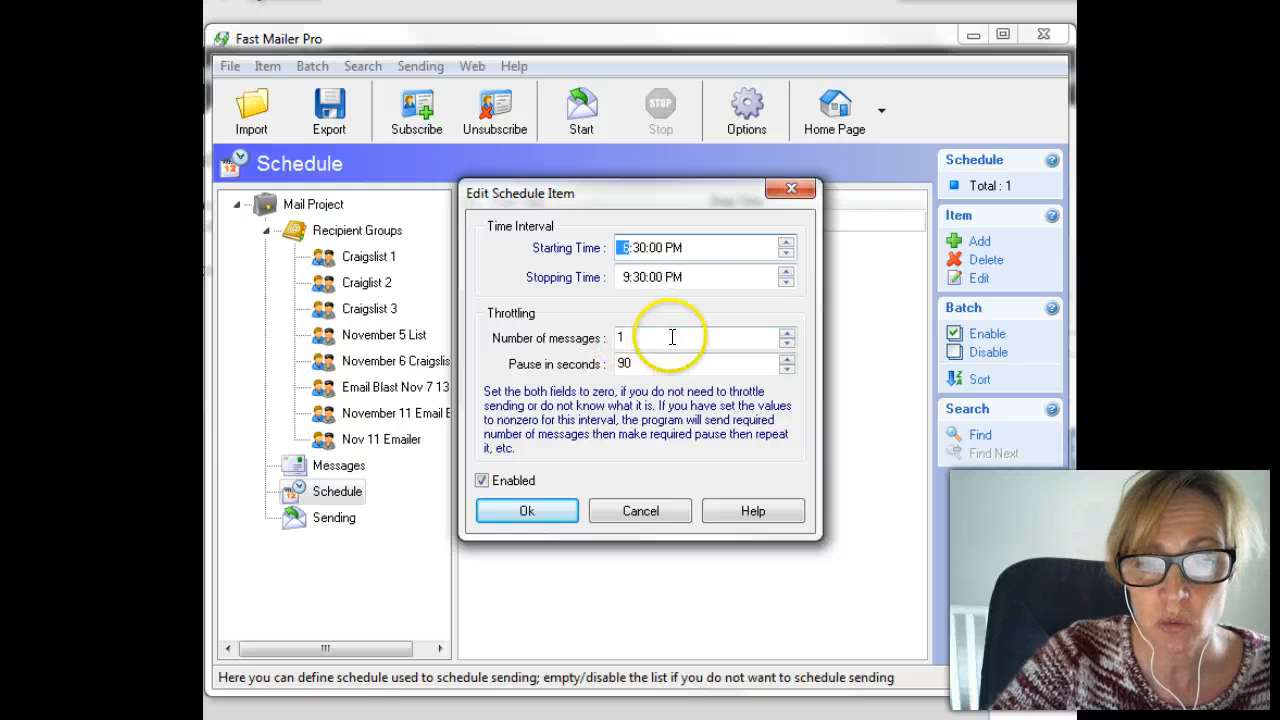
left_click(522, 510)
left_click(768, 130)
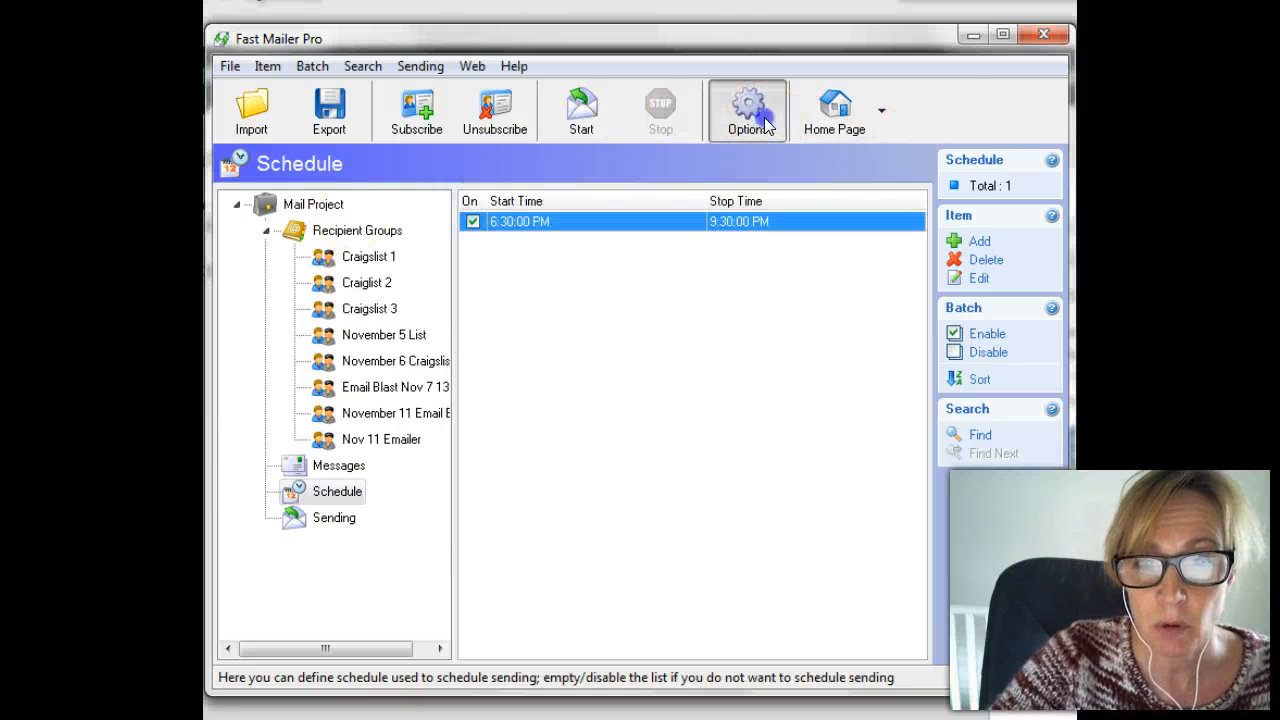
left_click(405, 208)
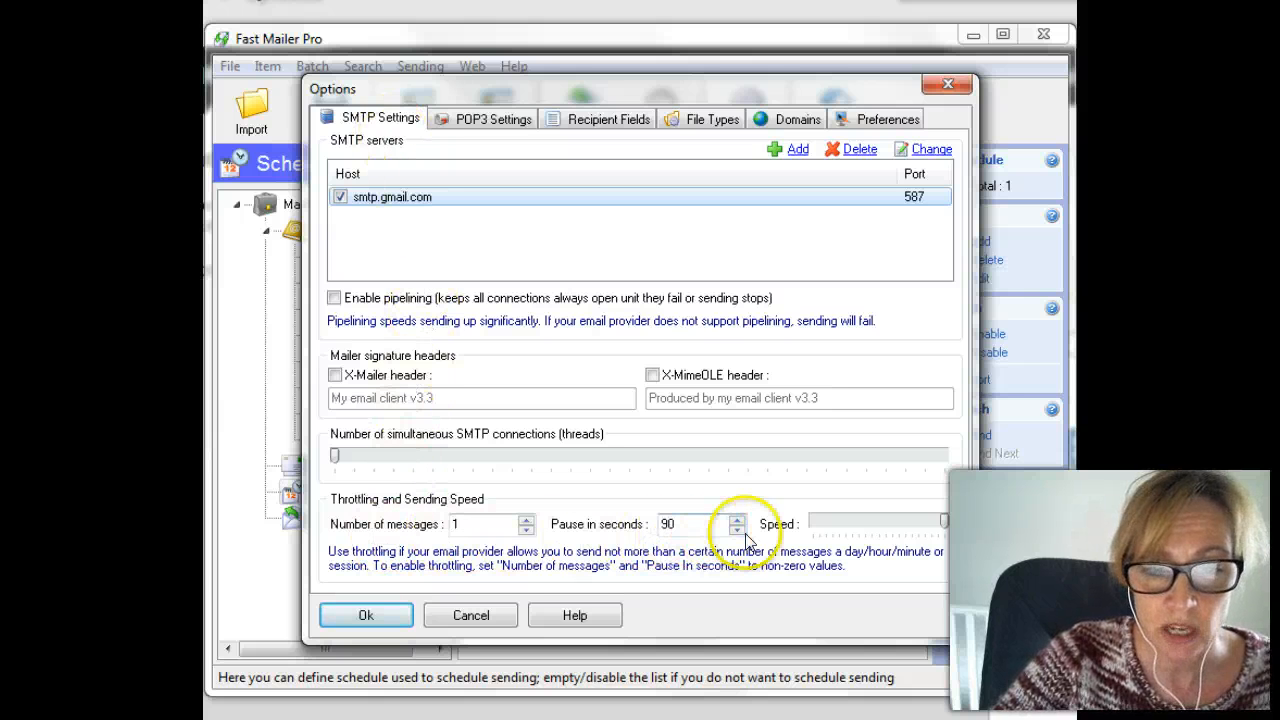
left_click(490, 533)
type("1")
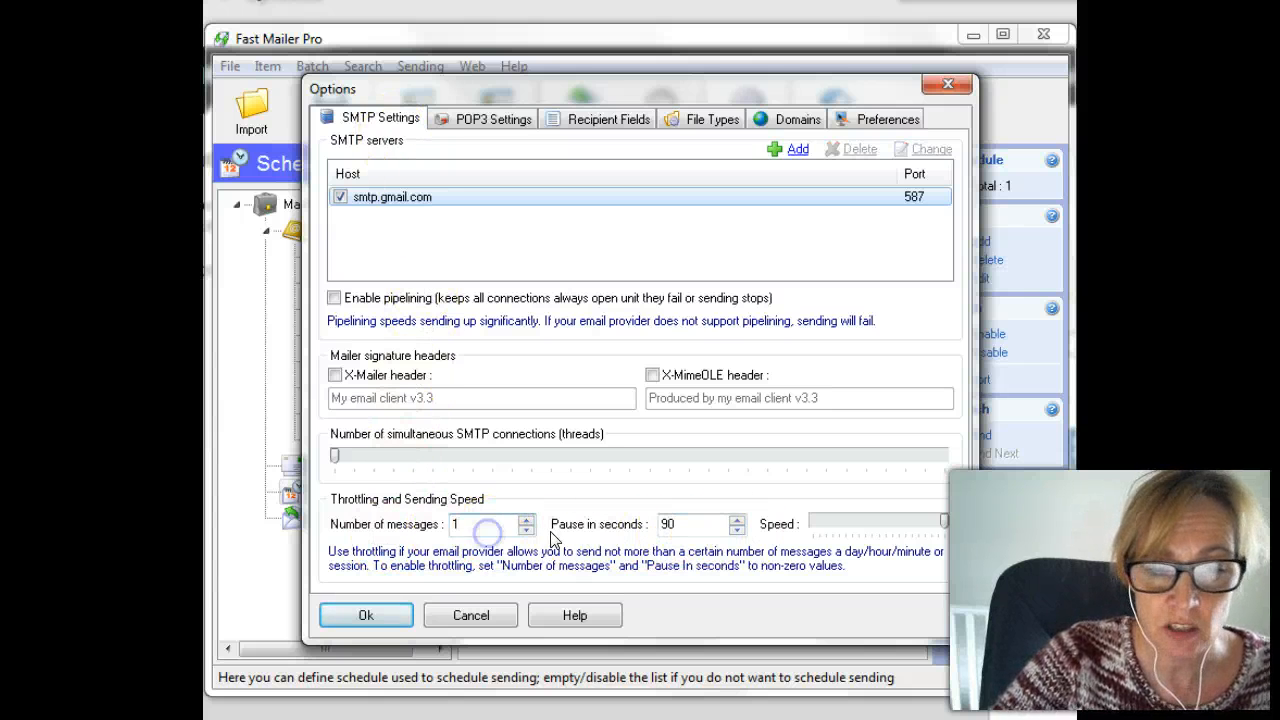
left_click(366, 615)
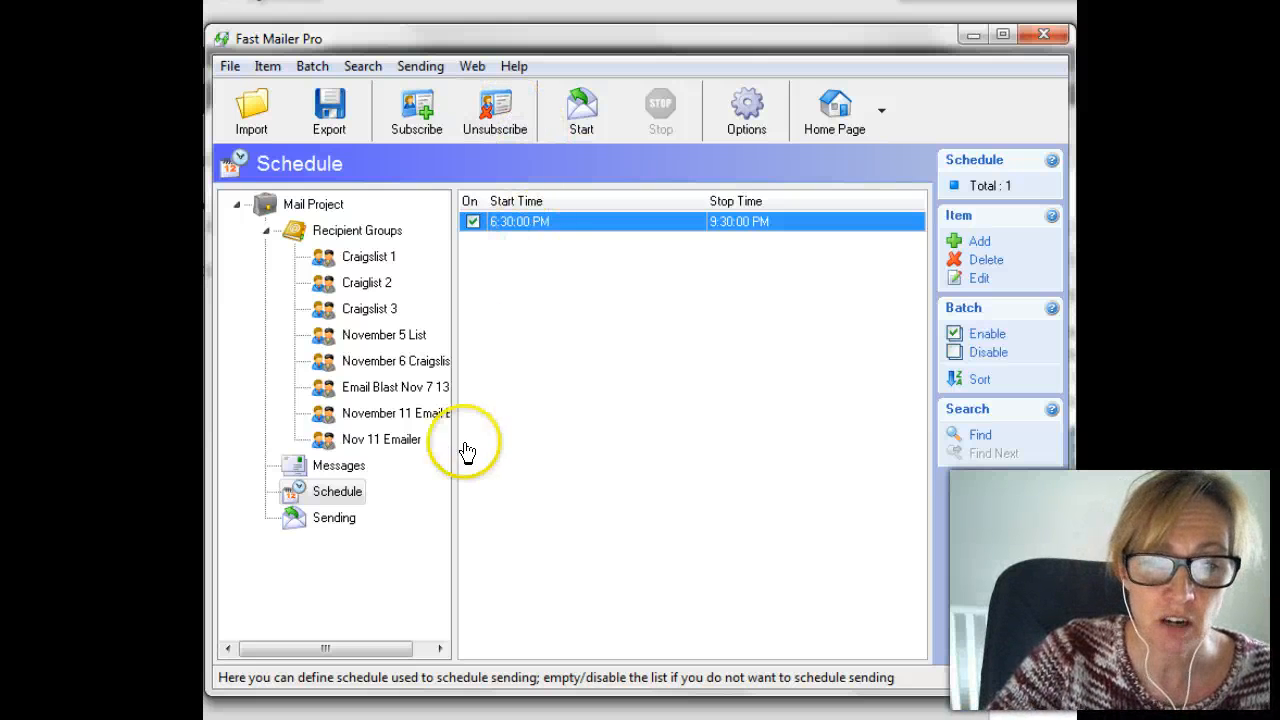
Start an e-mail-address import into Nov 11 Emailer from the 1 thru 500 emails file.
left_click(395, 445)
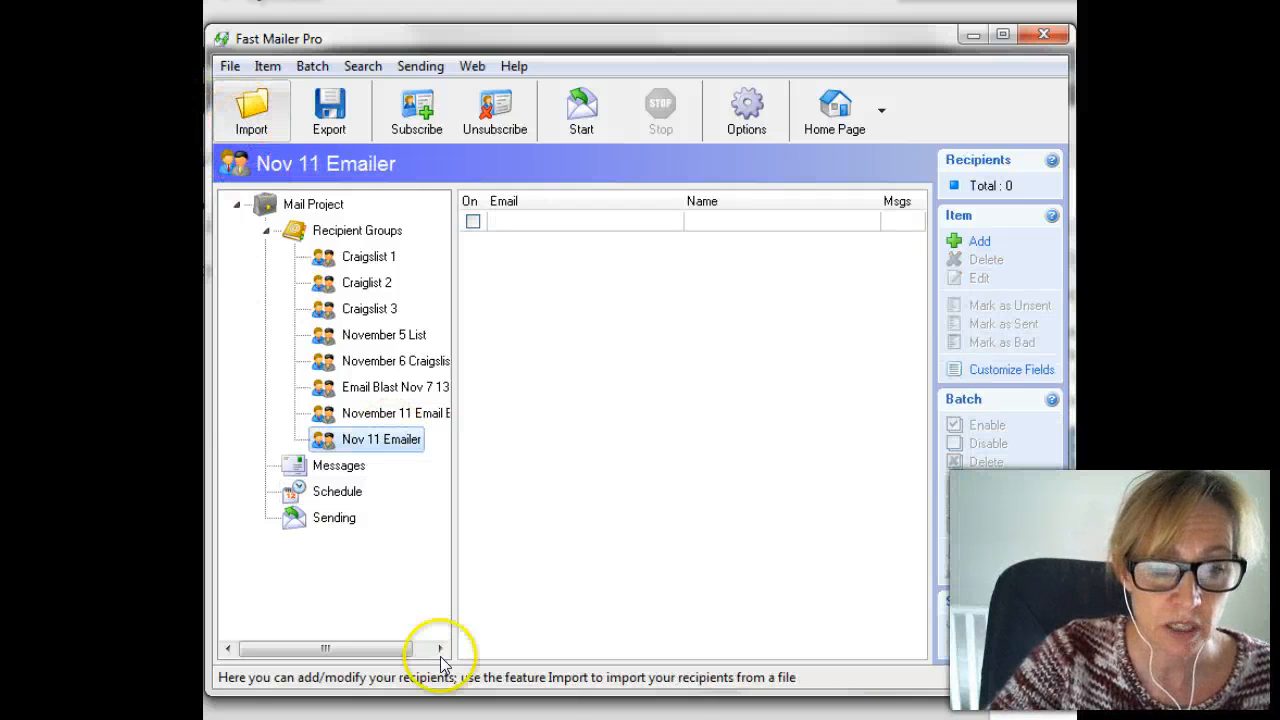
left_click(691, 505)
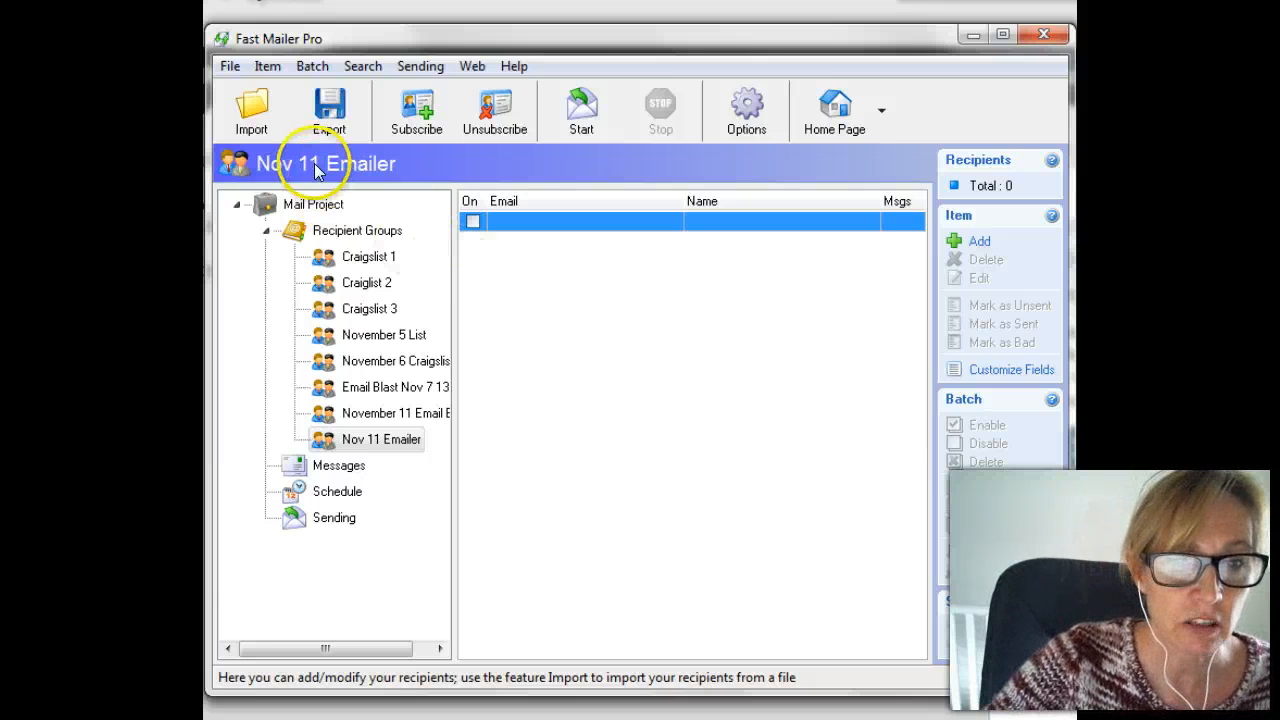
left_click(249, 118)
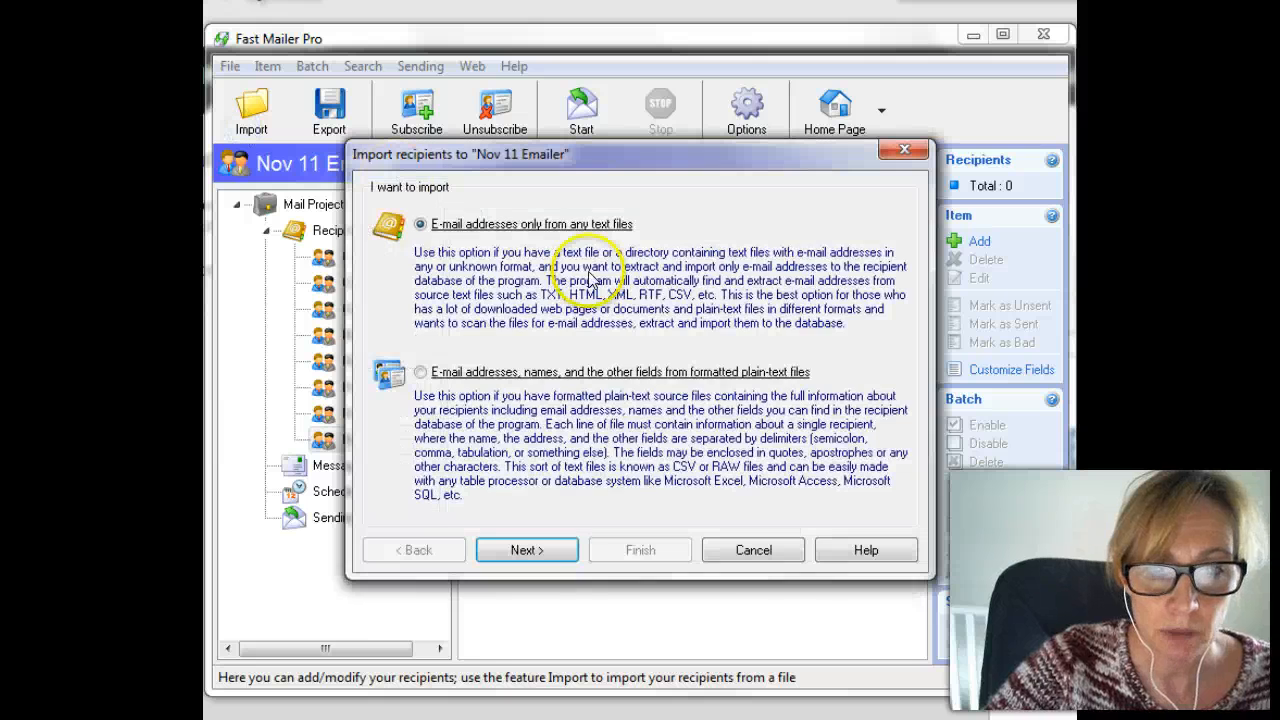
left_click(557, 558)
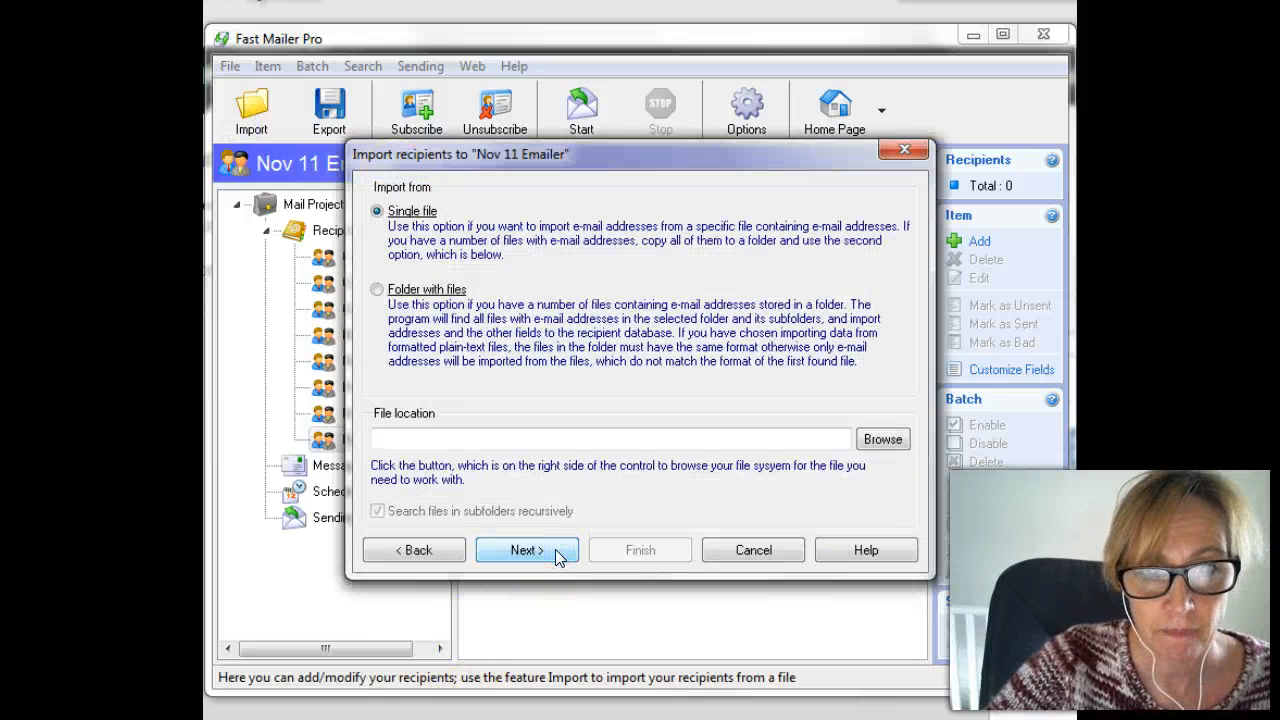
left_click(872, 439)
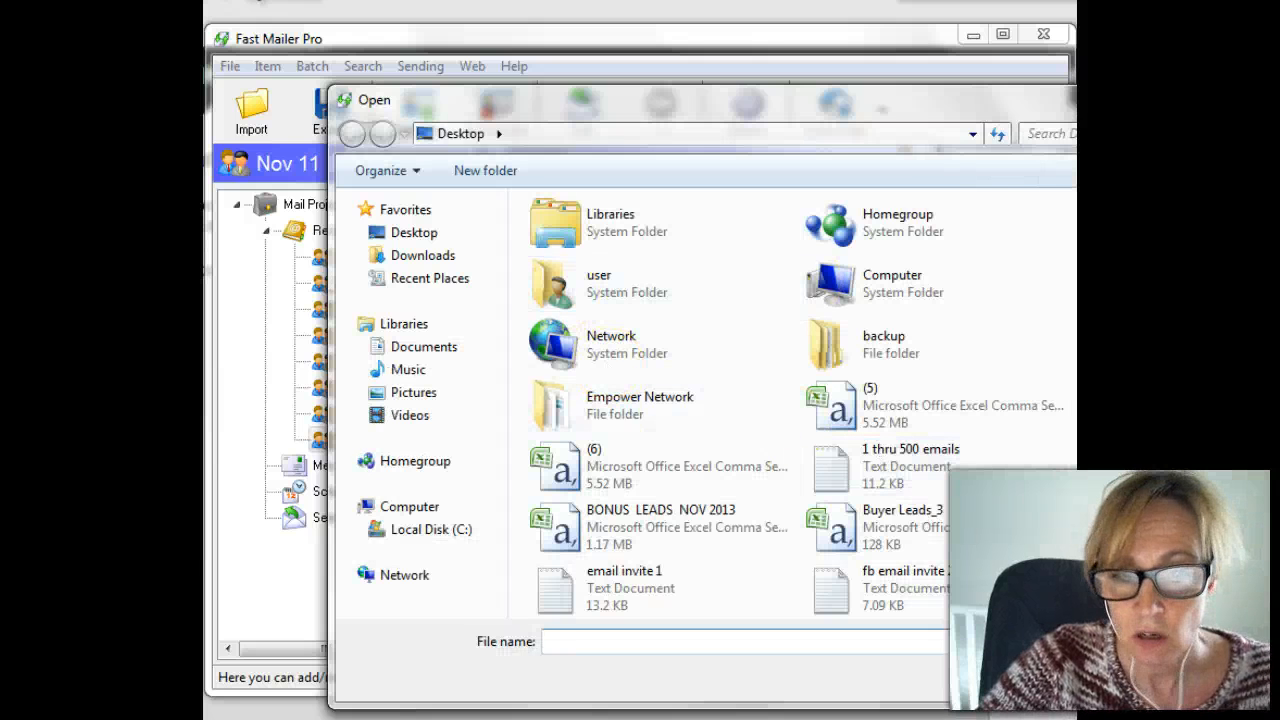
scroll(796, 404, "down", 3)
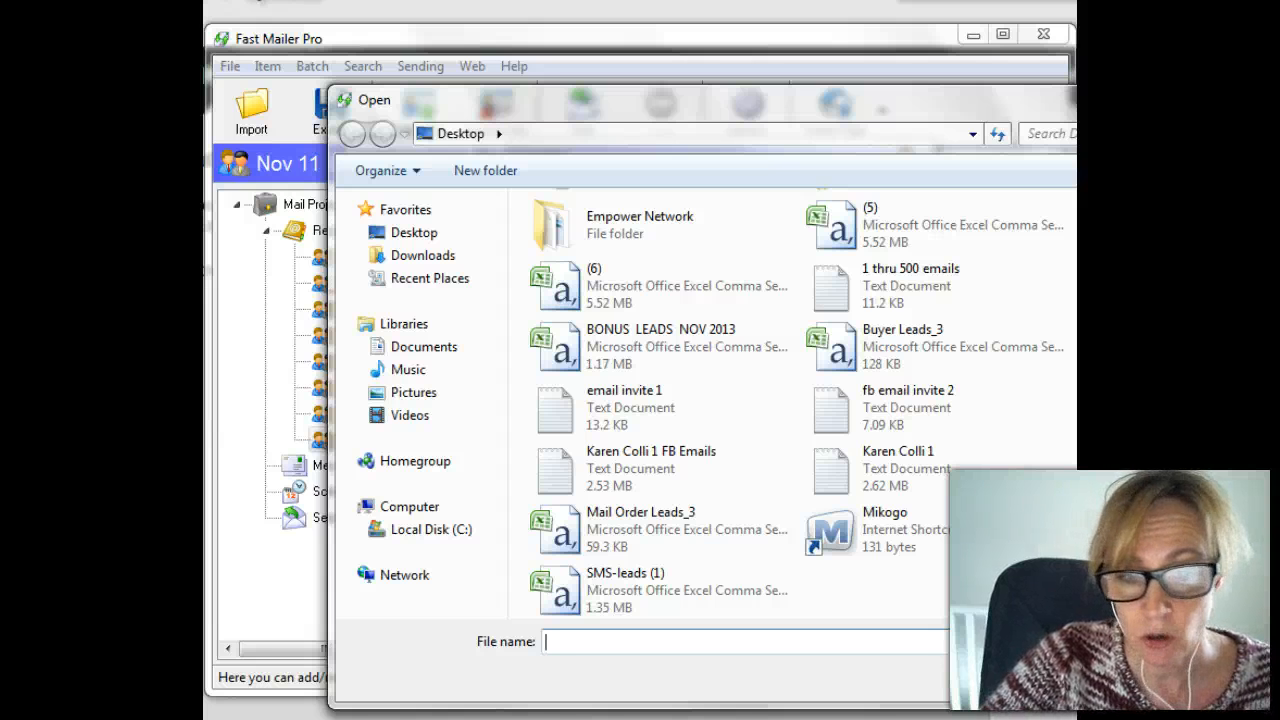
left_click(690, 643)
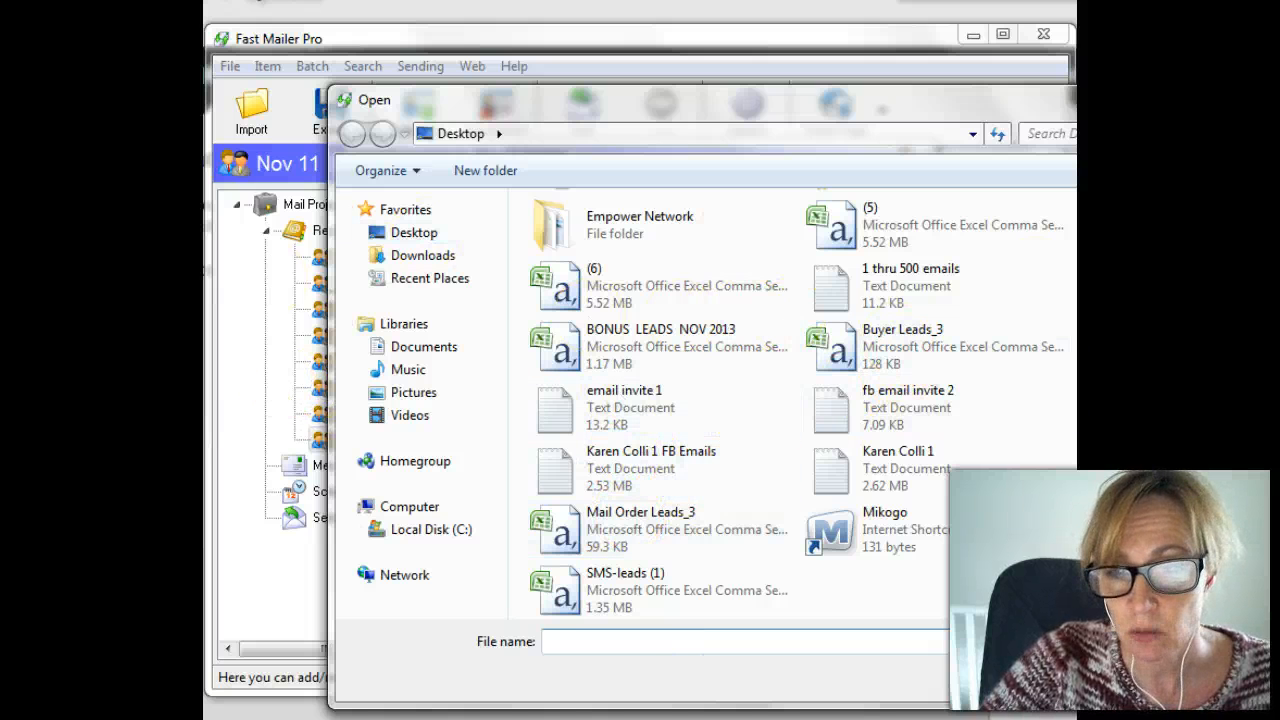
left_click(896, 276)
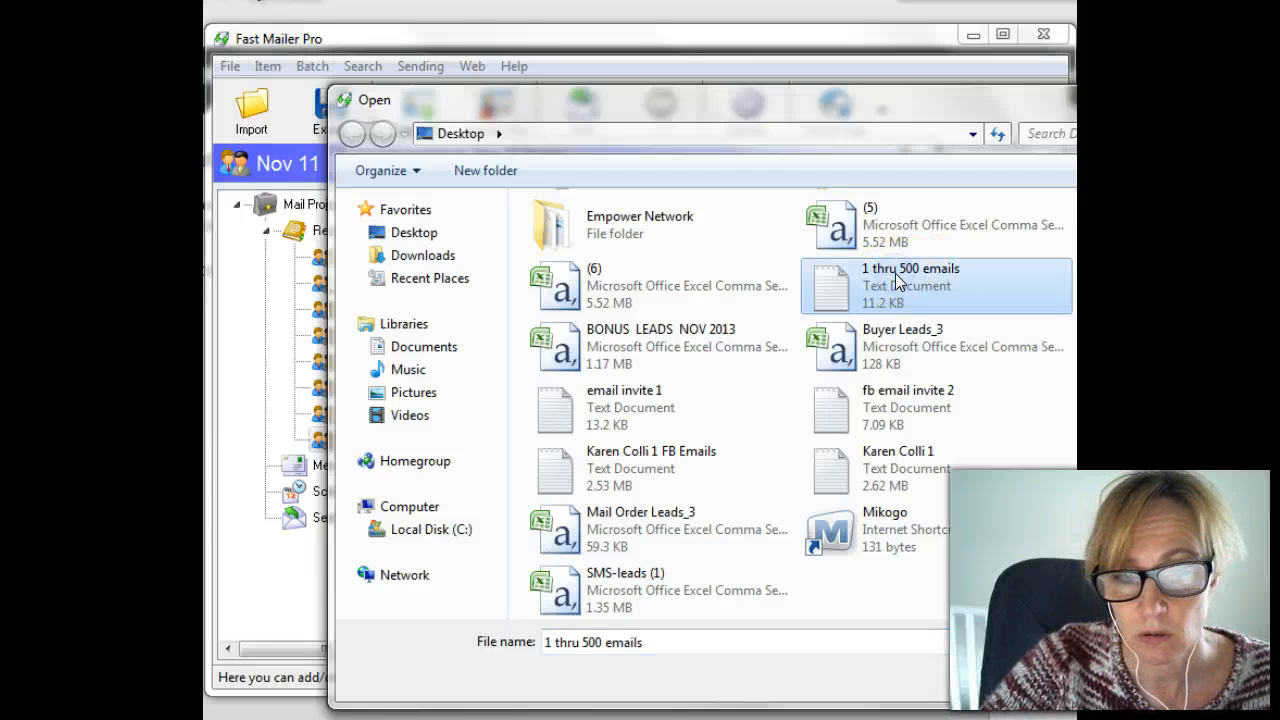
double_click(895, 273)
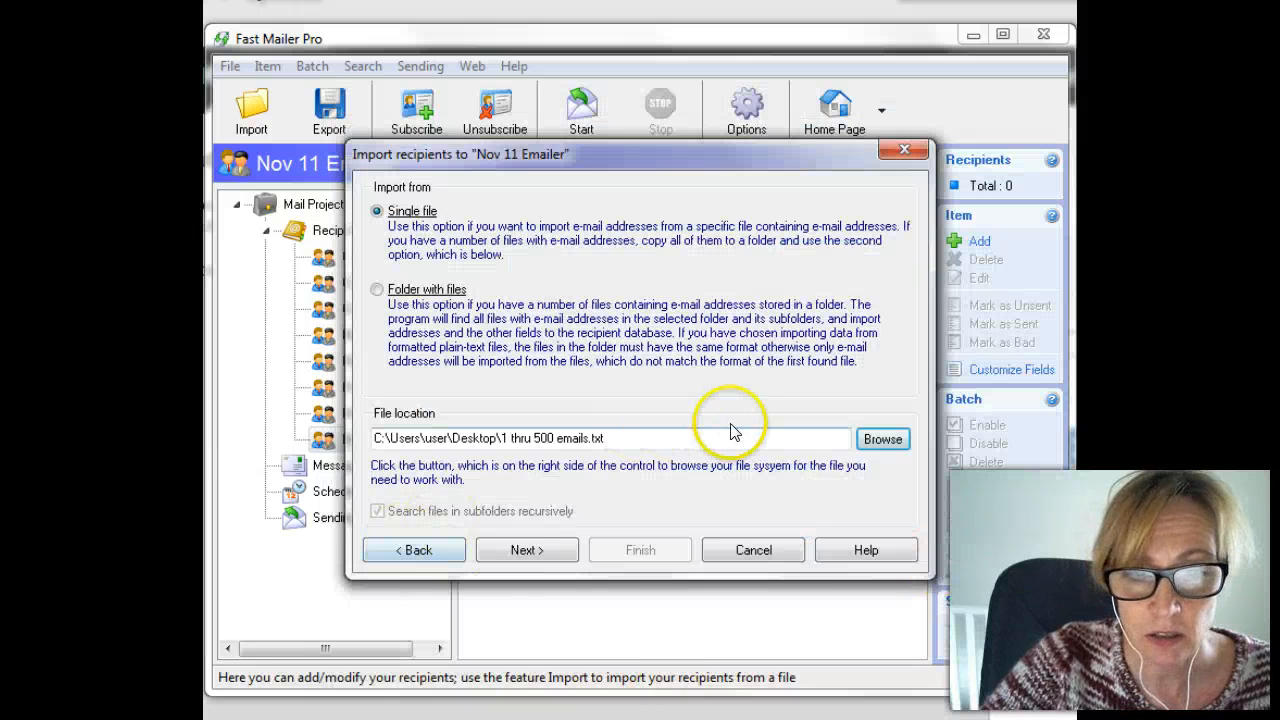
Accept all domains, finish the import, and dismiss the confirmation.
left_click(525, 551)
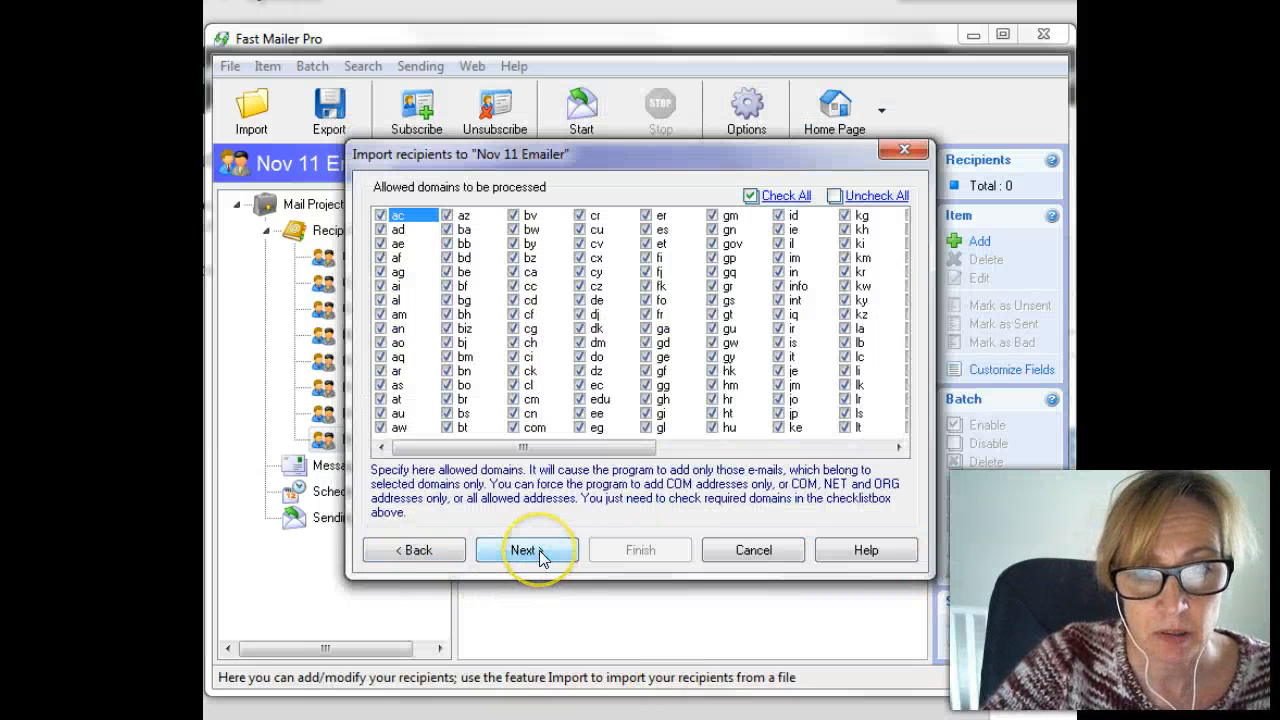
left_click(539, 550)
left_click(643, 553)
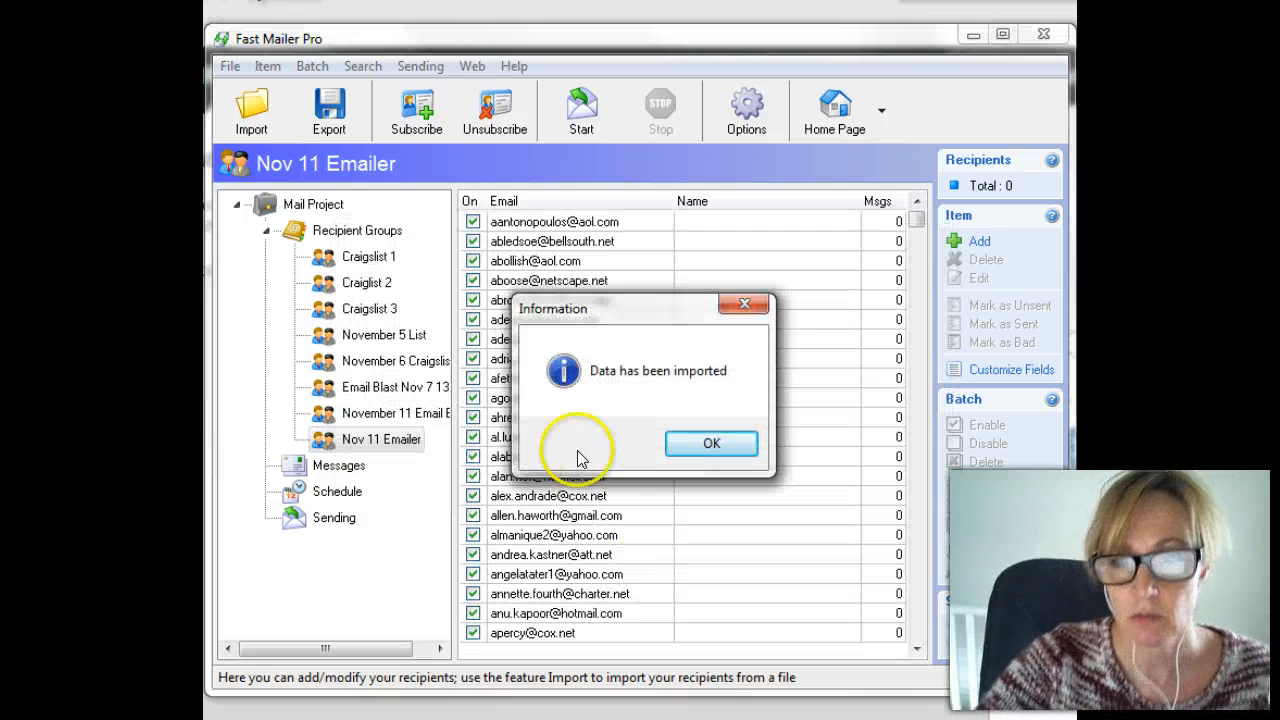
left_click(711, 444)
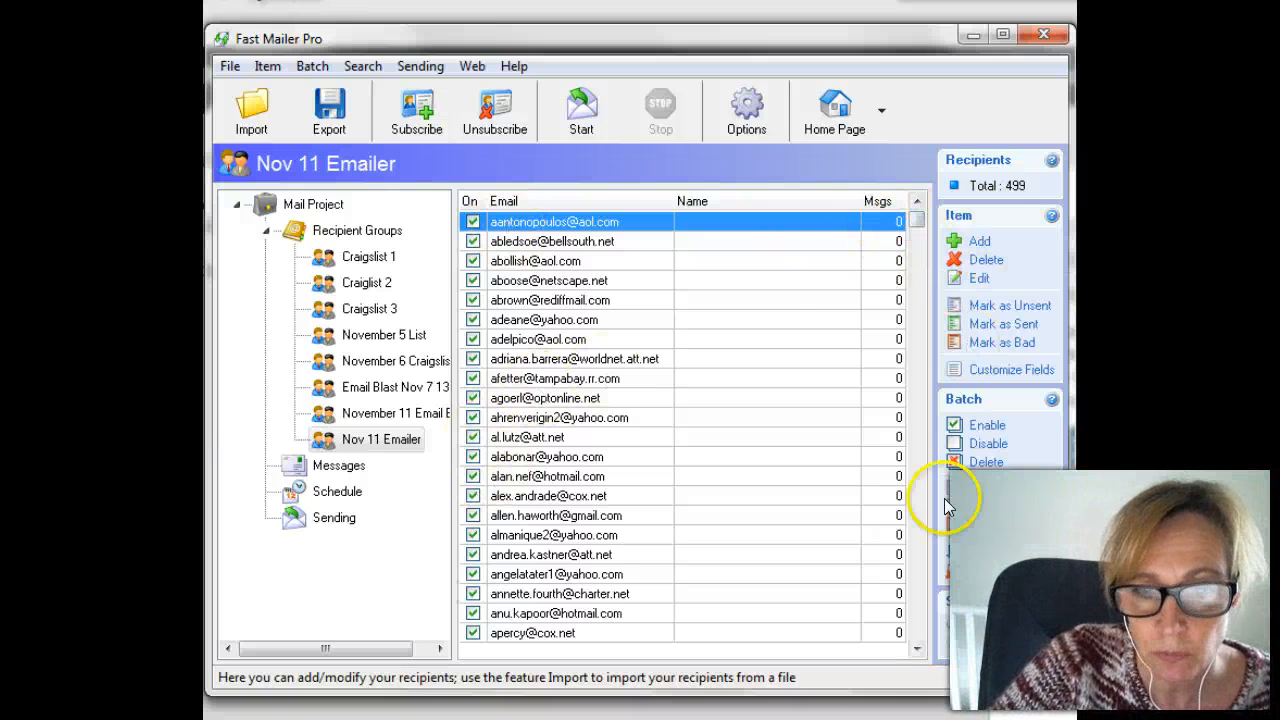
Scroll through Nov 11 Emailer's 499 imported recipients.
left_click(918, 650)
left_click(918, 650)
left_click(918, 650)
left_click(918, 650)
left_click(917, 648)
left_click(917, 648)
left_click_drag(917, 648, 917, 648)
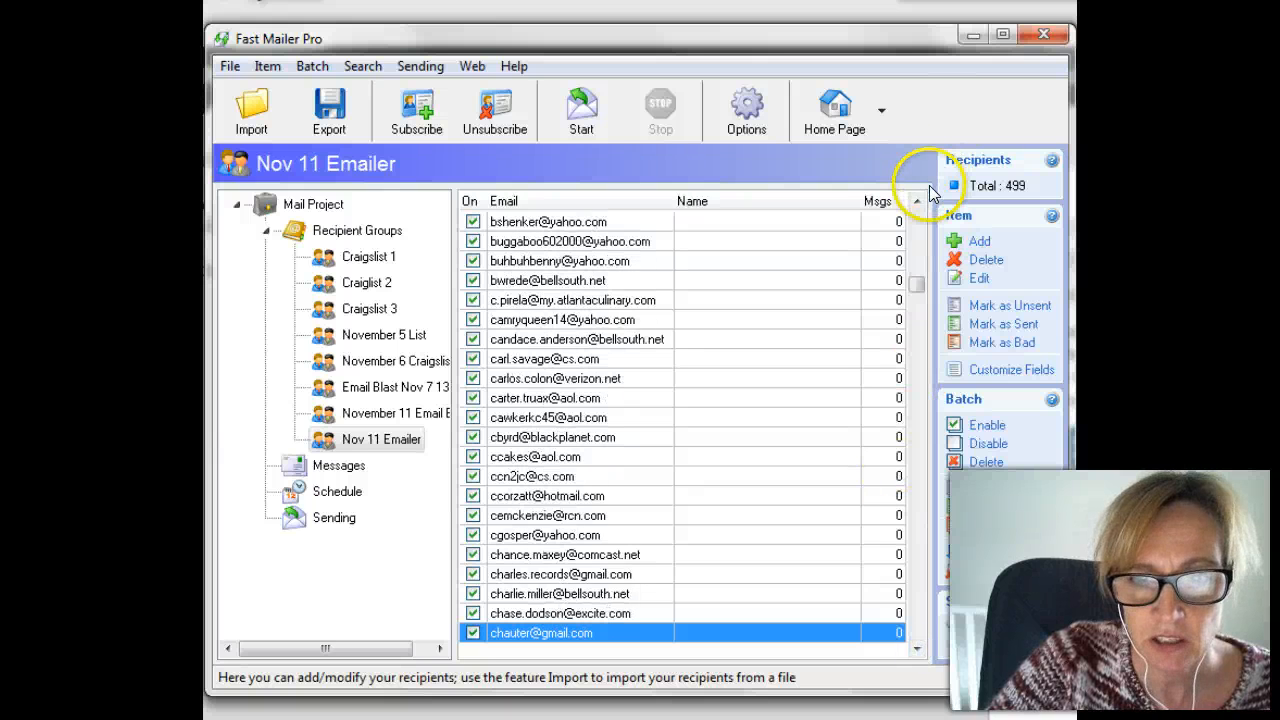
left_click_drag(917, 201, 918, 201)
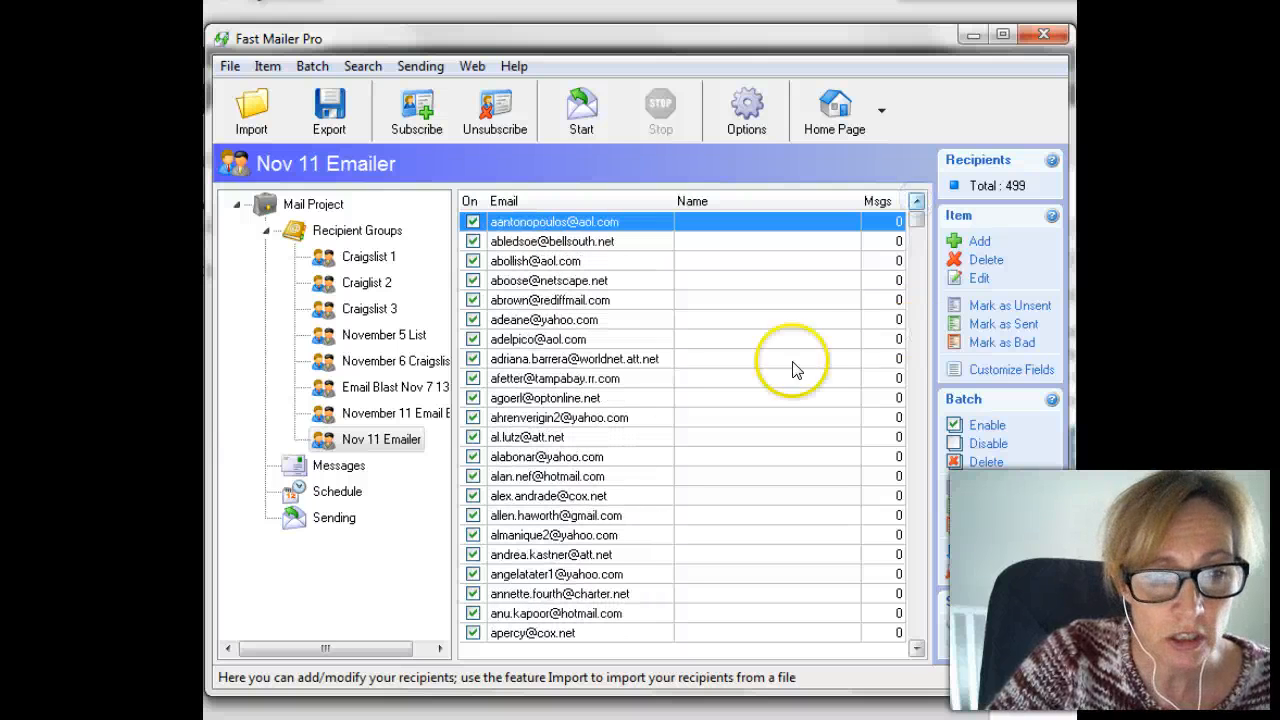
Reselect Nov 11 Emailer and return to the list of all 8 recipient groups.
left_click(385, 438)
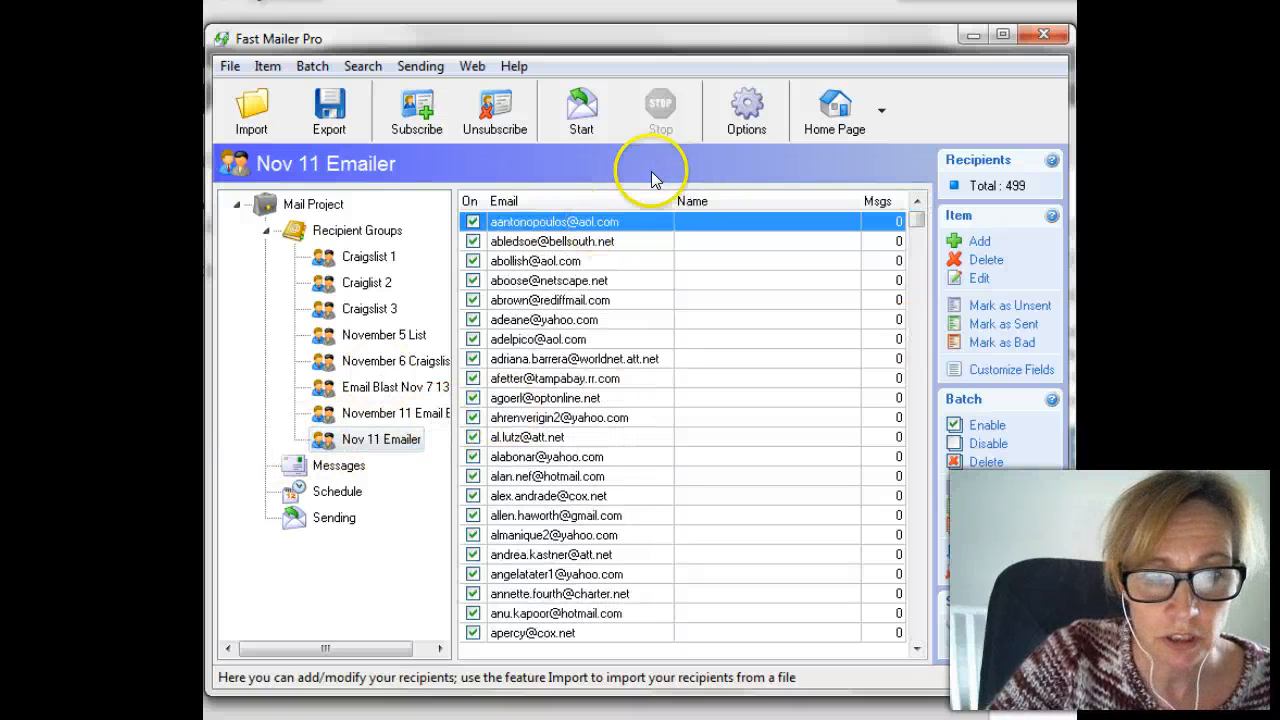
left_click(383, 437)
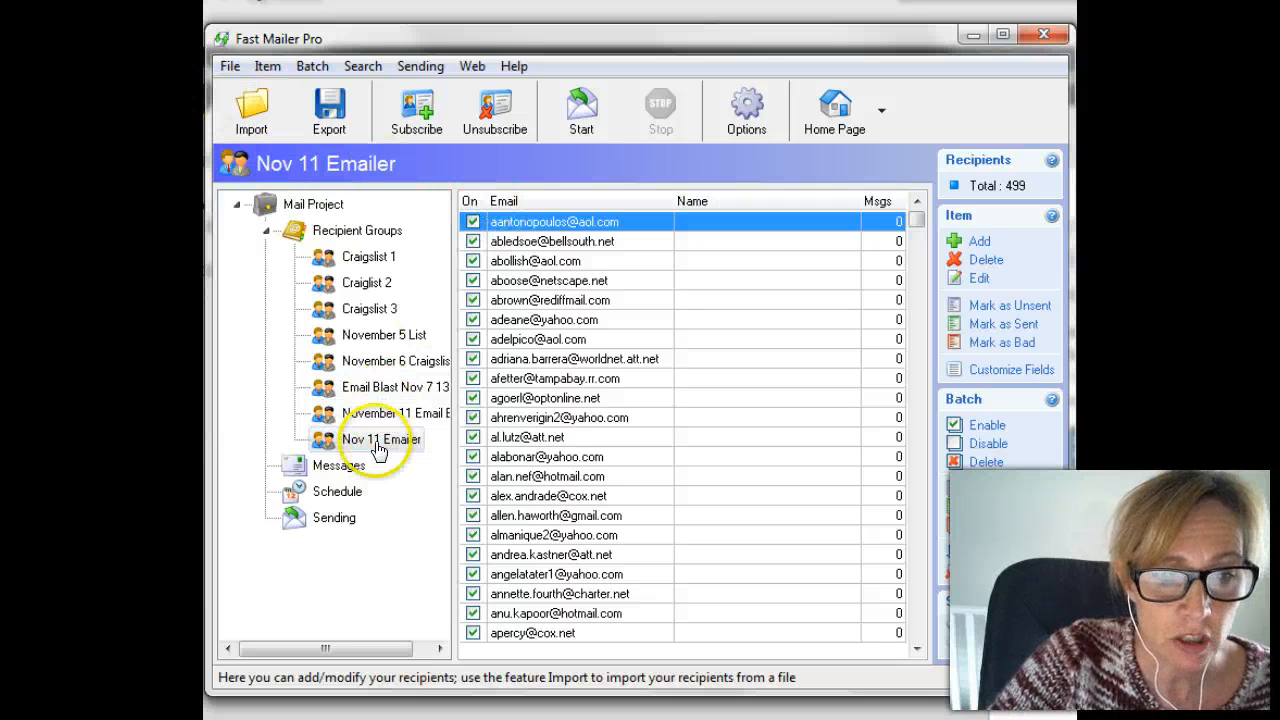
left_click(350, 442)
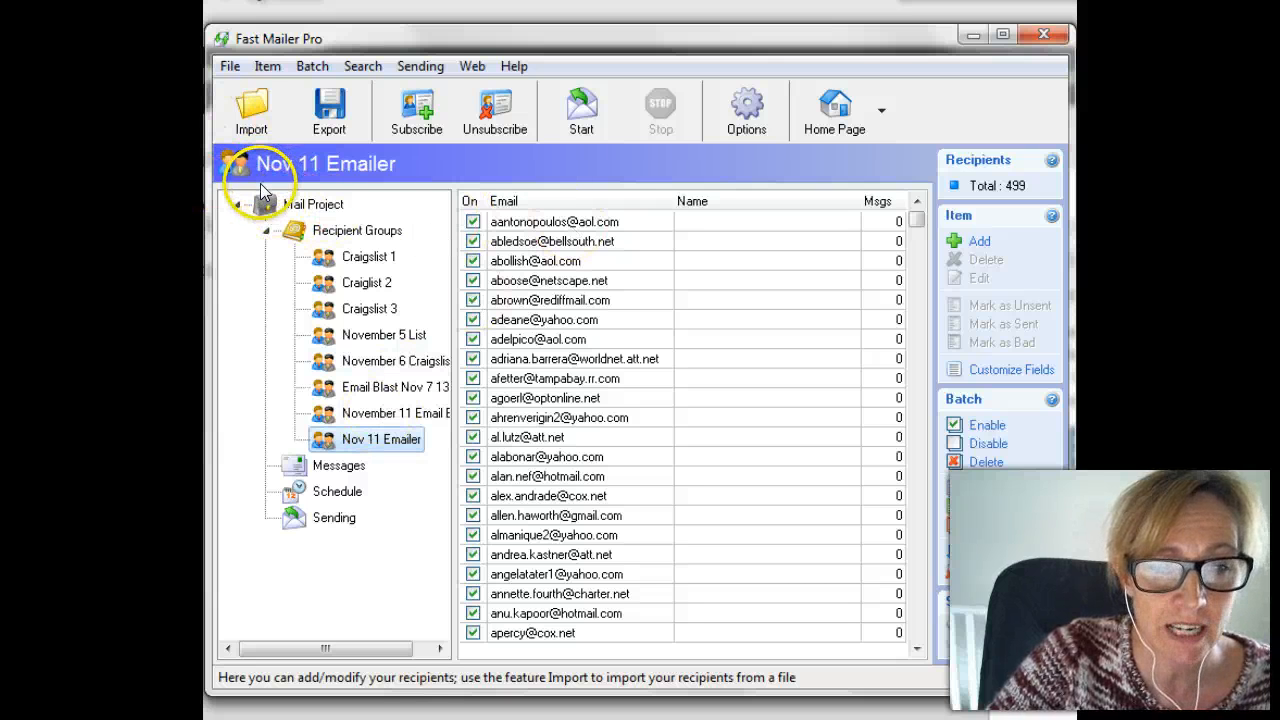
left_click(340, 232)
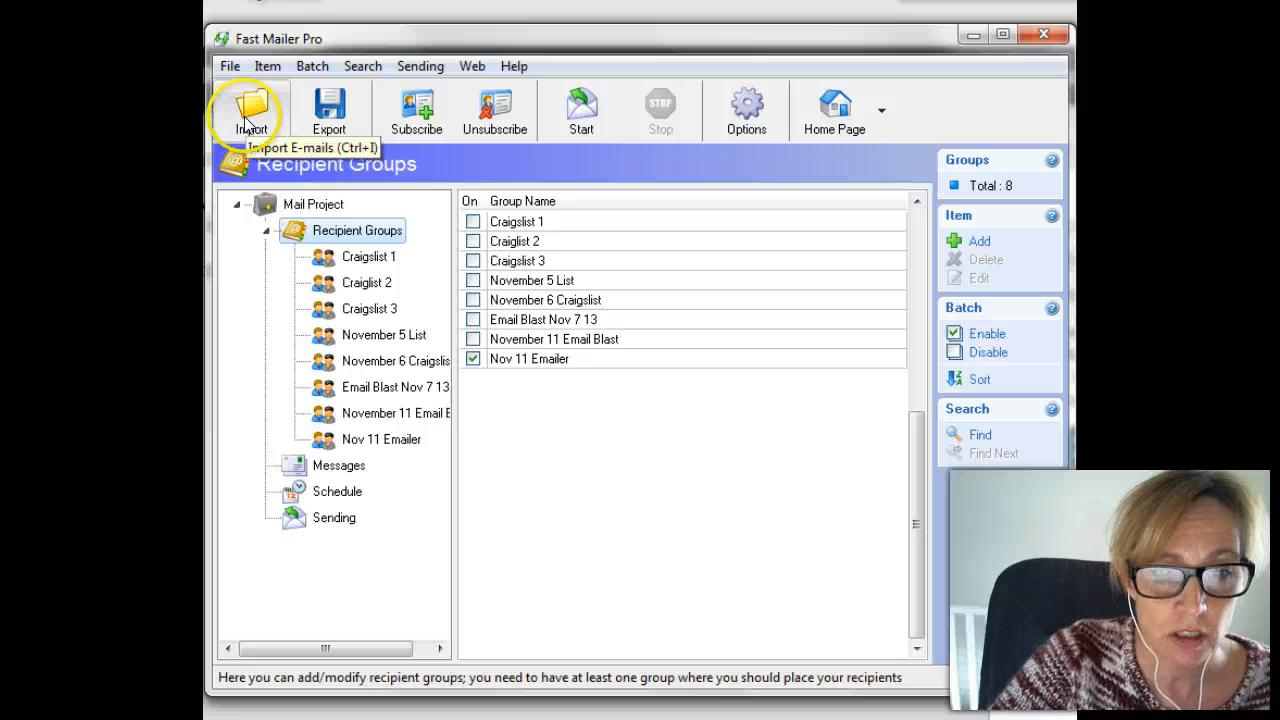
In 'Hey Karen Here!', replace recipient group November 11 Email Blast with Nov 11 Emailer and save.
left_click(333, 466)
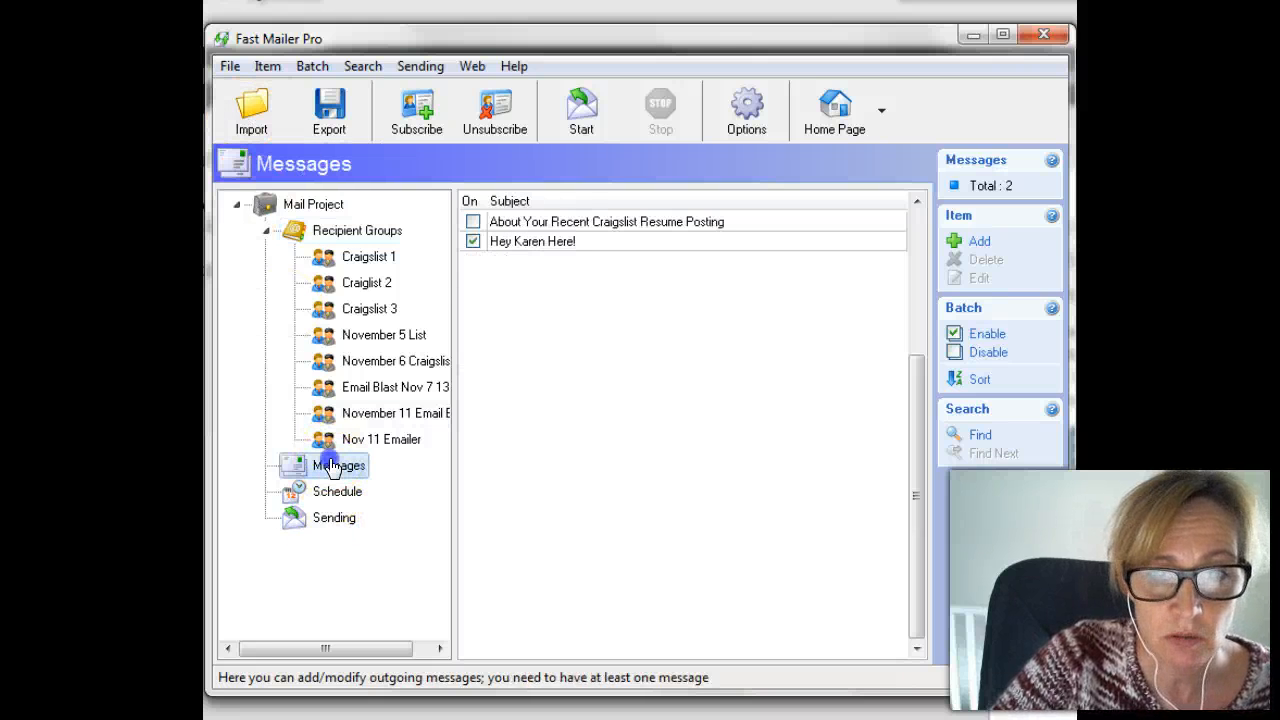
left_click(528, 243)
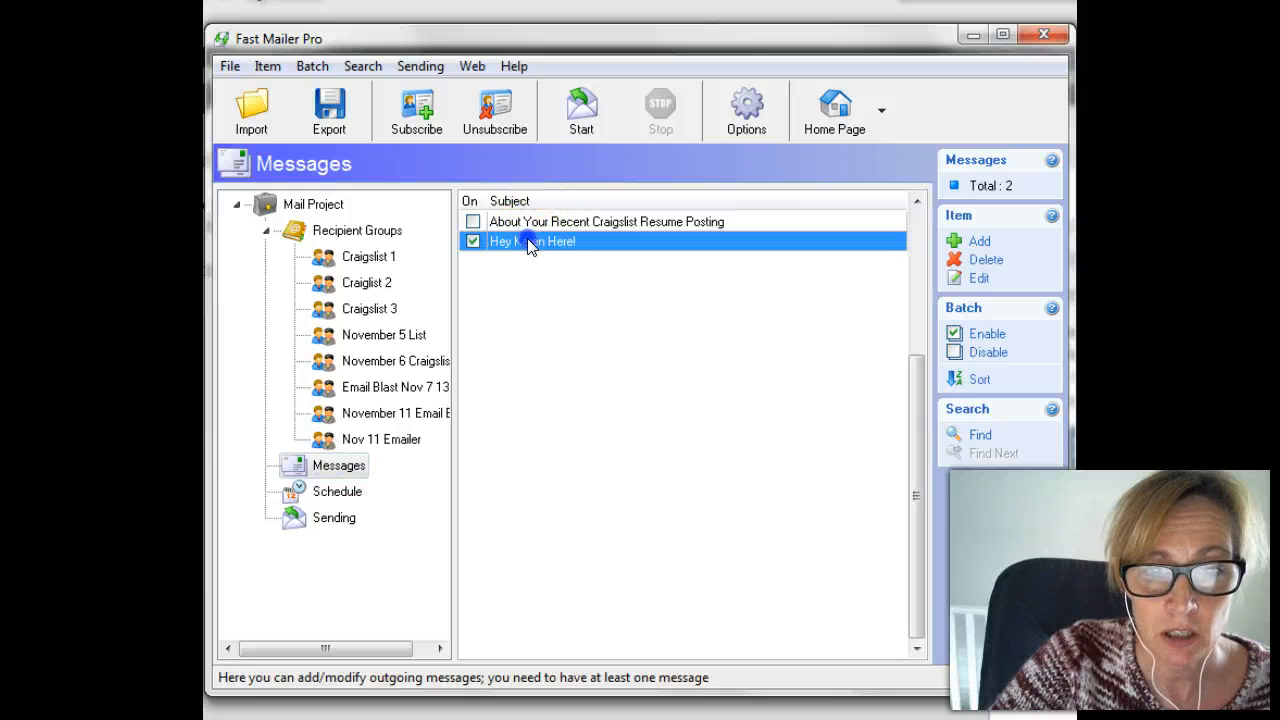
double_click(528, 241)
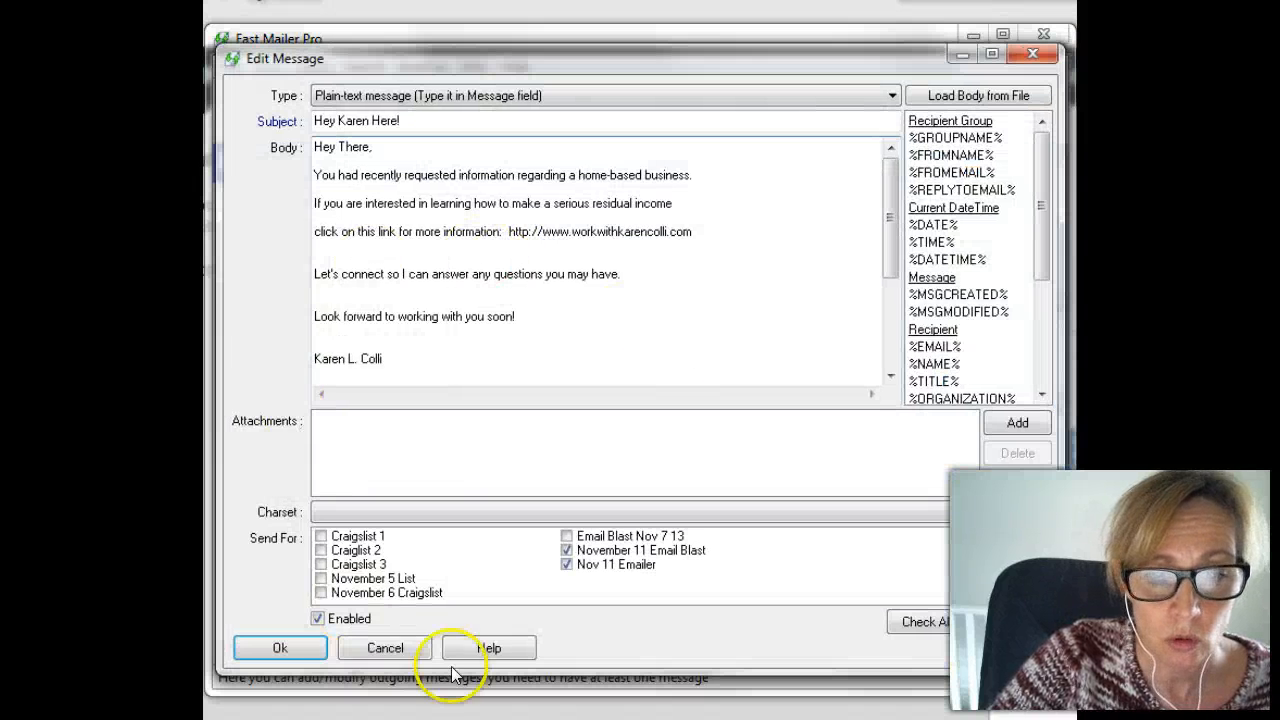
left_click(561, 549)
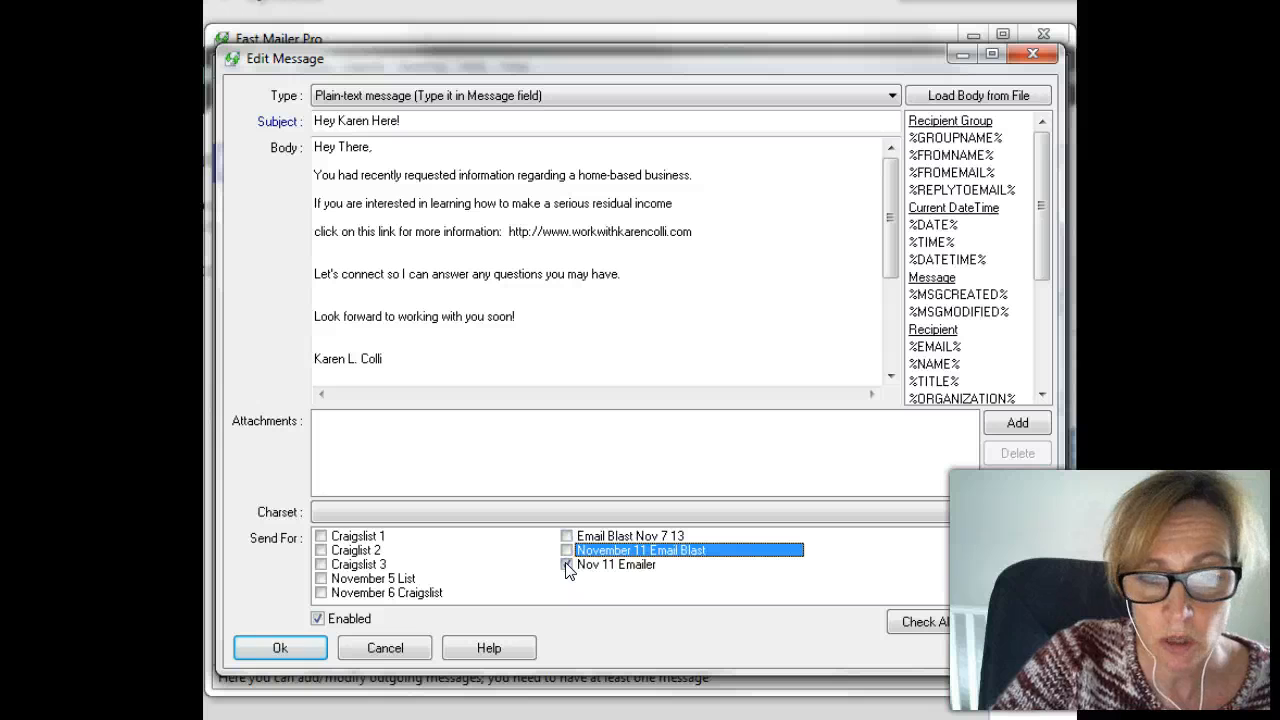
left_click(567, 566)
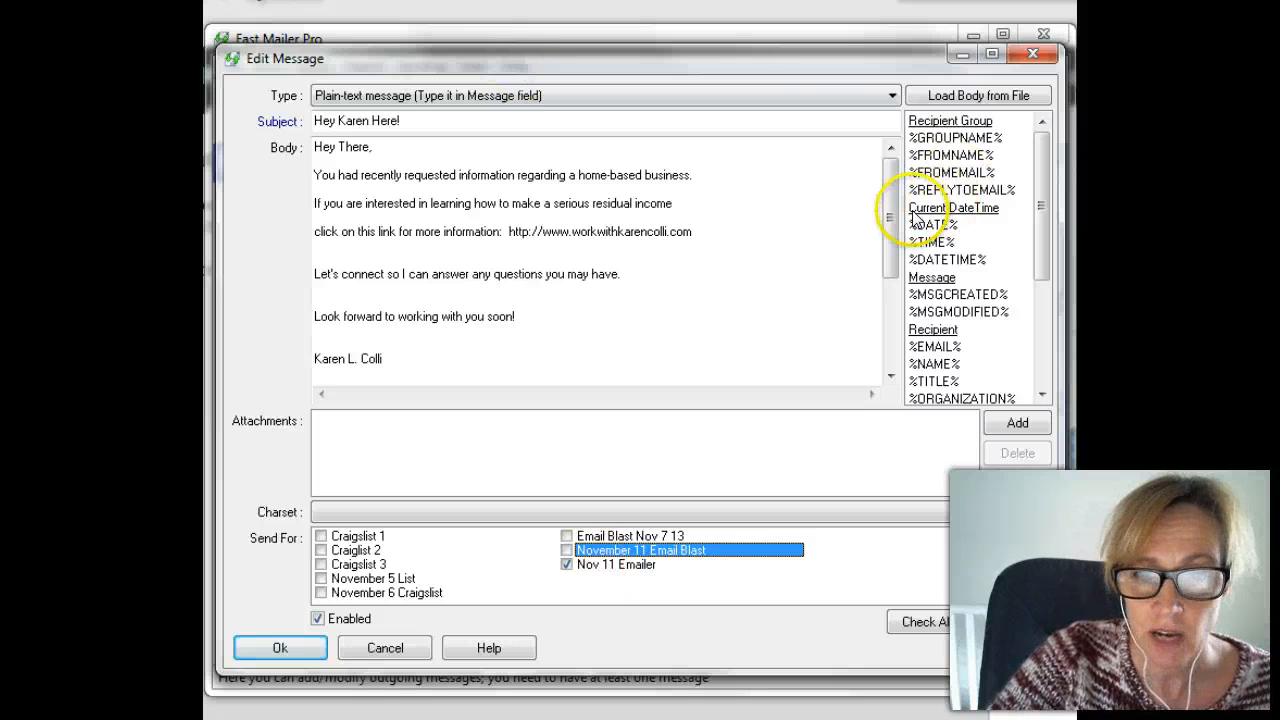
mouse_move(891, 178)
left_mouse_down()
mouse_move(906, 314)
mouse_move(879, 40)
left_mouse_up()
left_click(283, 648)
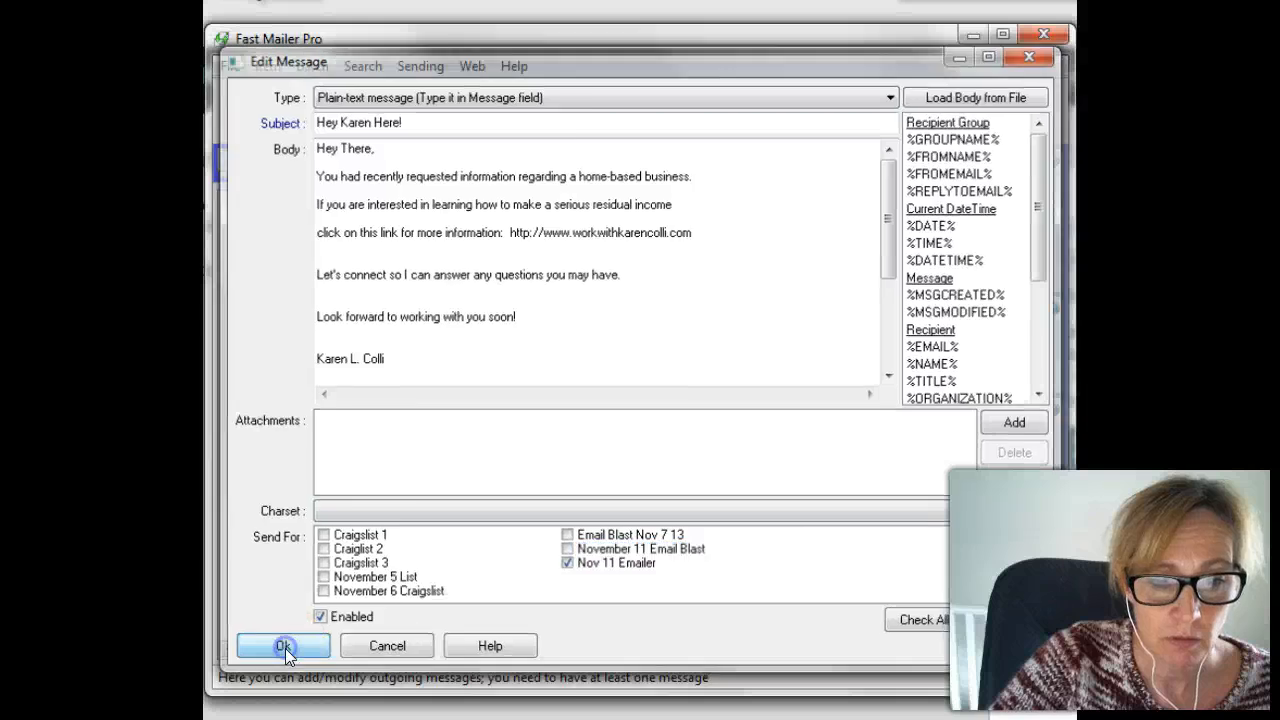